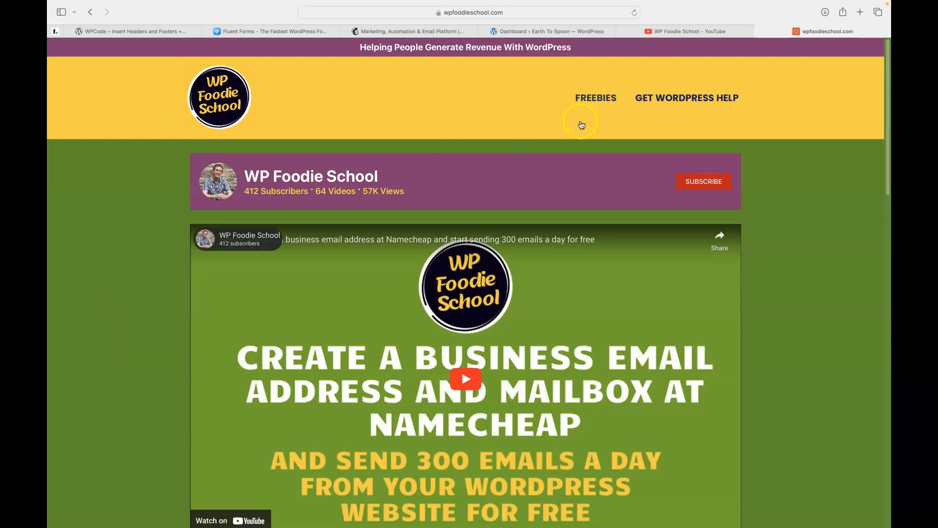
Switch to the 'Dashboard ‹ Earth To Spoon' WordPress browser tab.
left_click(530, 31)
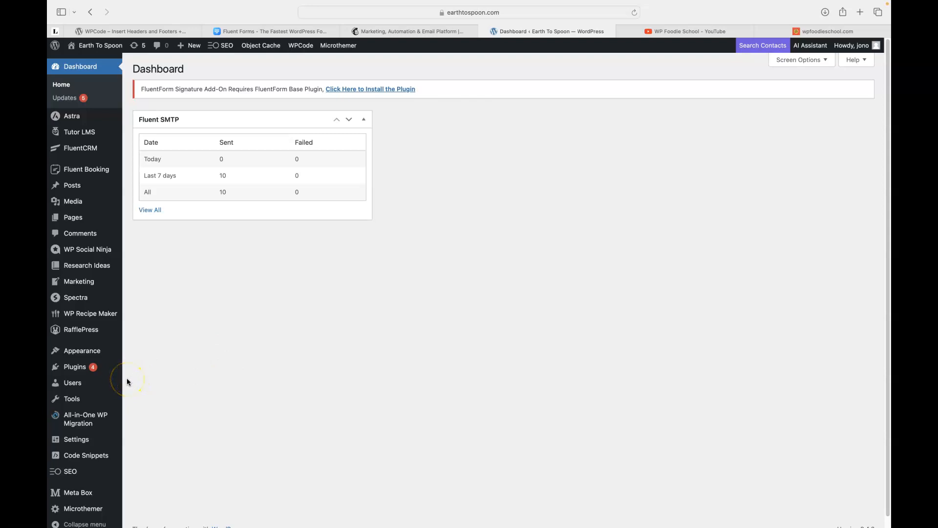
Search Plugins > Add New for 'fluent forms', then switch to the WP Foodie School YouTube tab.
mouse_move(76, 372)
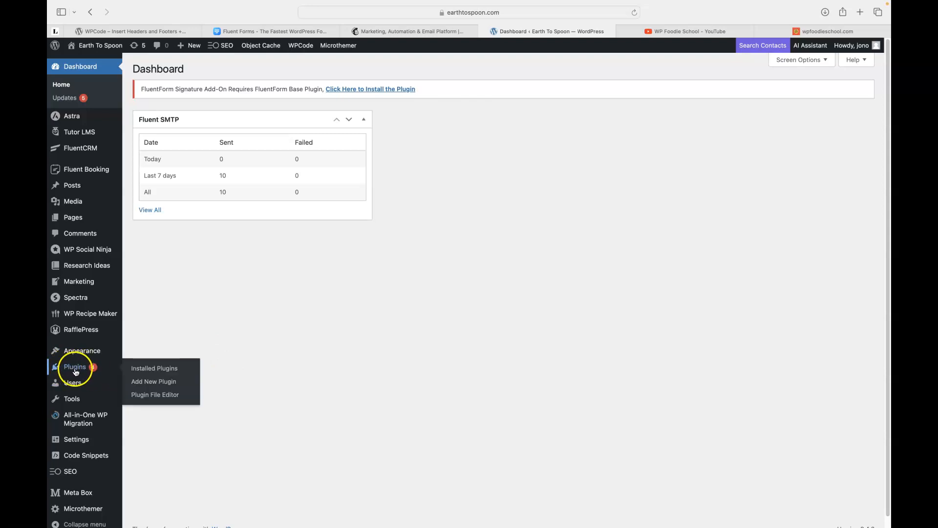
left_click(159, 383)
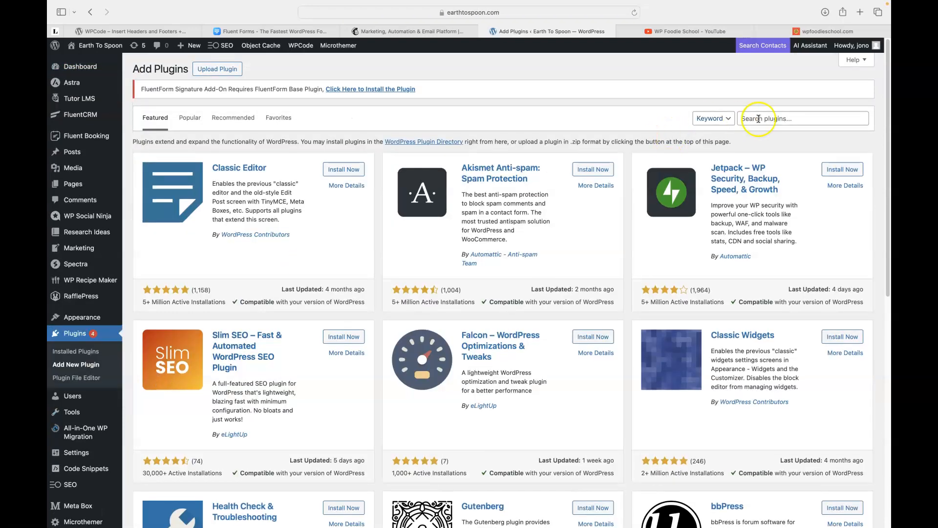
left_click(757, 118)
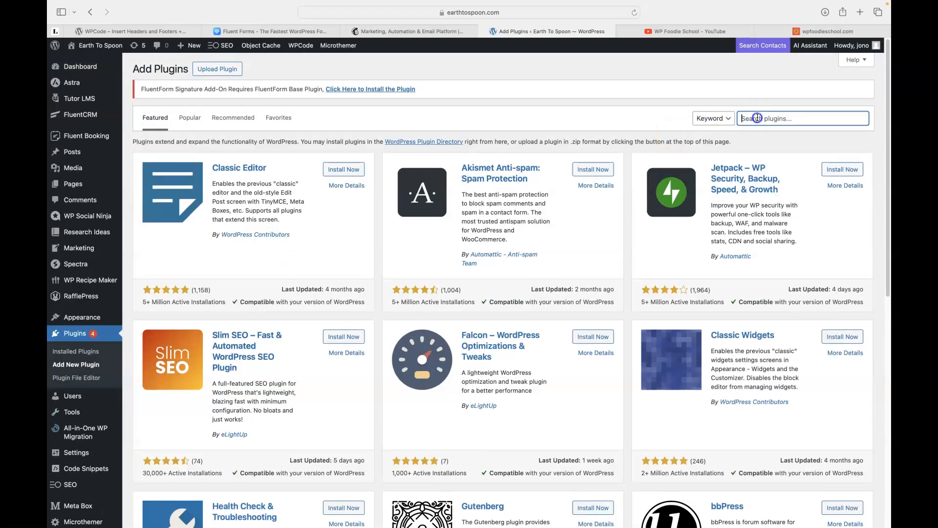
type("flu")
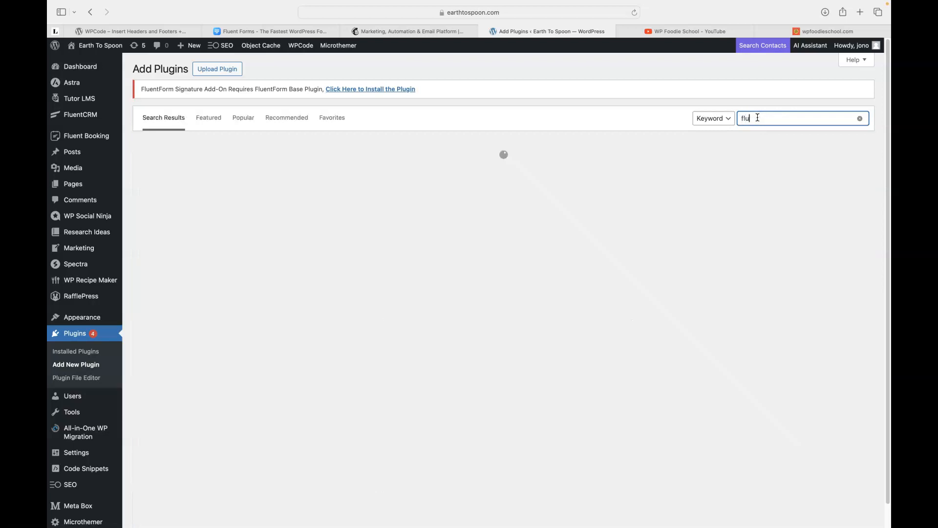
type("ent form")
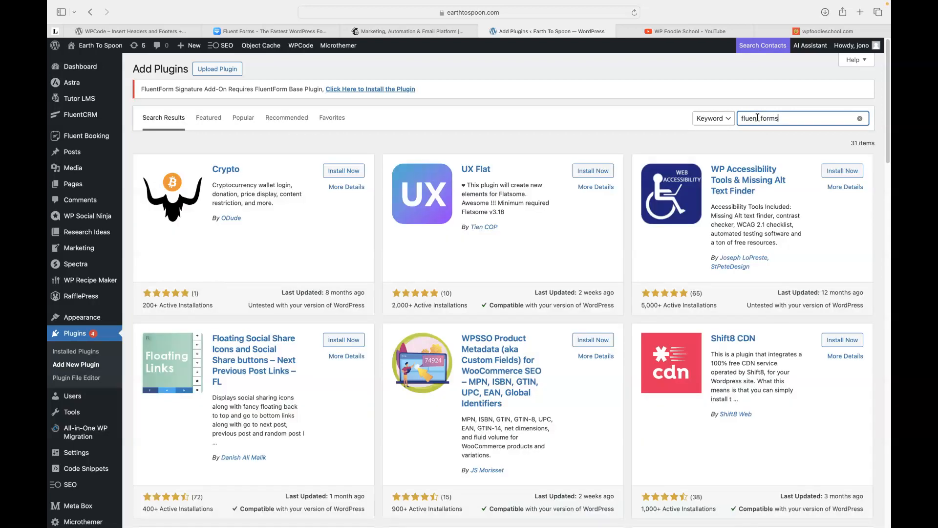
type("s")
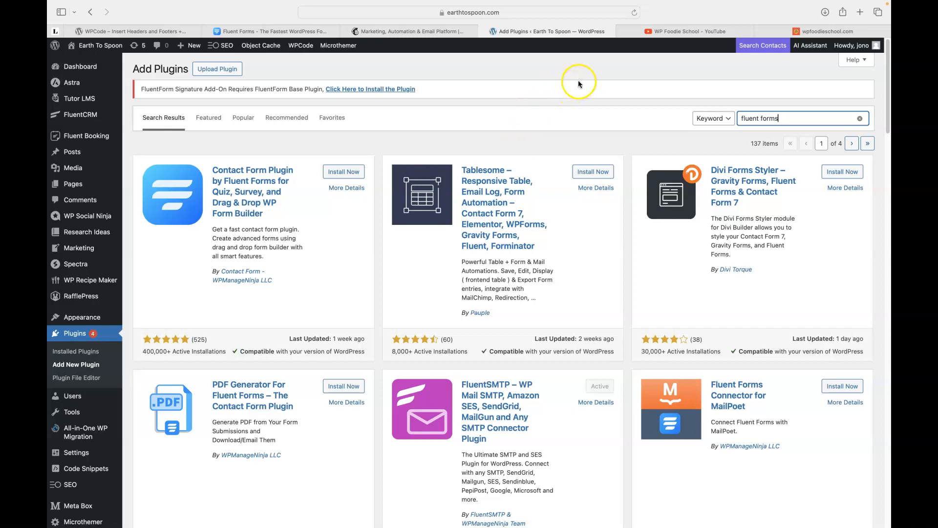
left_click(679, 32)
Scroll the WP Foodie School YouTube channel, then return to the 'fluent forms' plugin results.
scroll(654, 148, "down", 2)
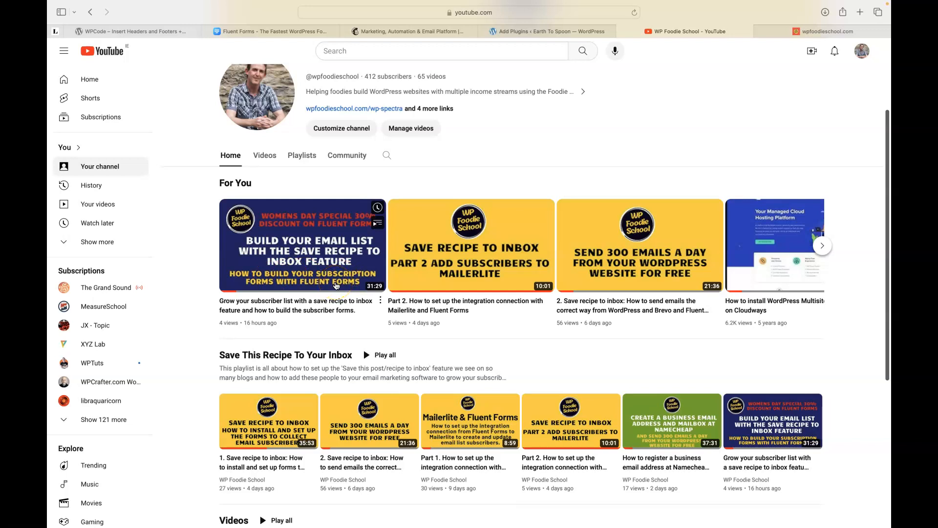
scroll(655, 120, "up", 3)
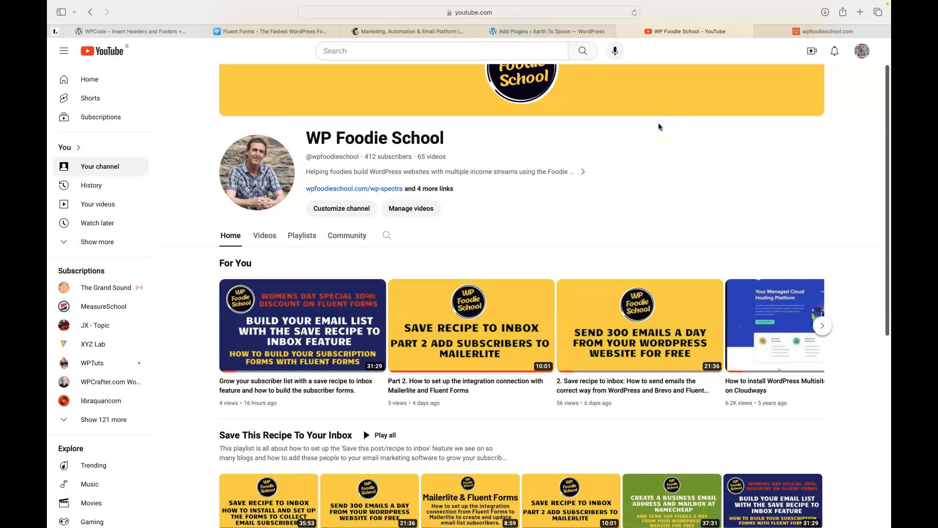
left_click(529, 32)
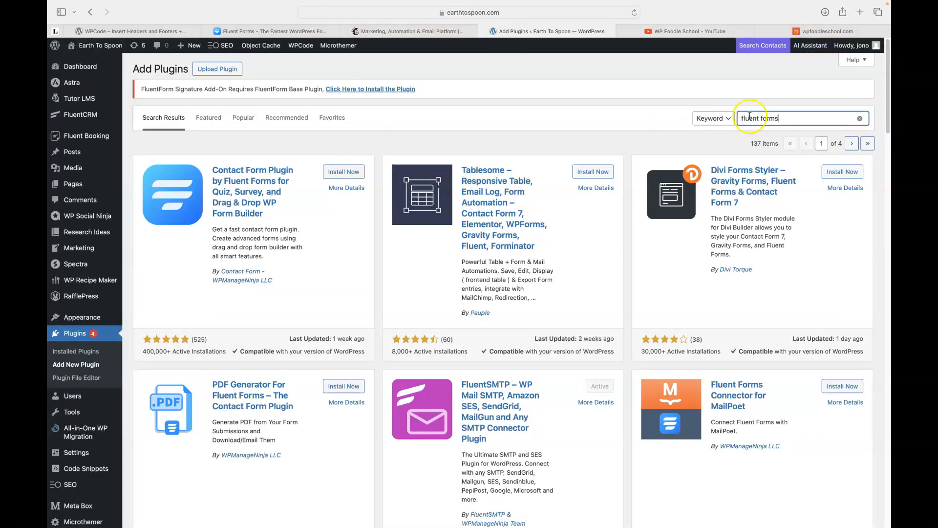
Install and activate 'Contact Form Plugin by Fluent Forms', then go back to the YouTube tab.
left_click_drag(741, 117, 795, 121)
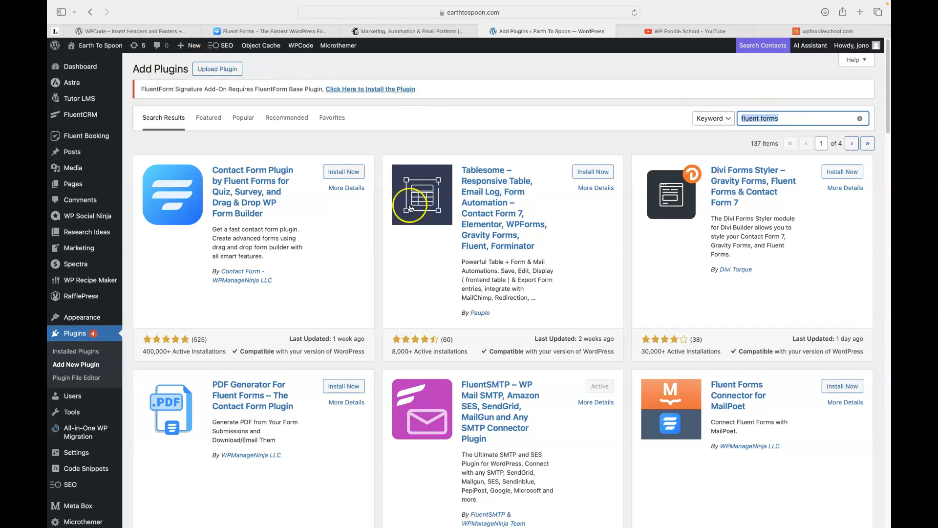
left_click(344, 173)
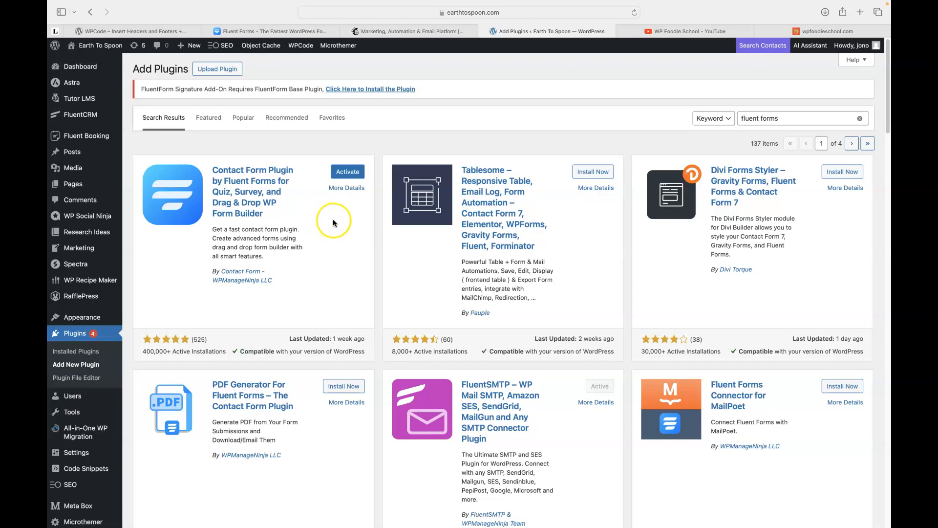
left_click(347, 174)
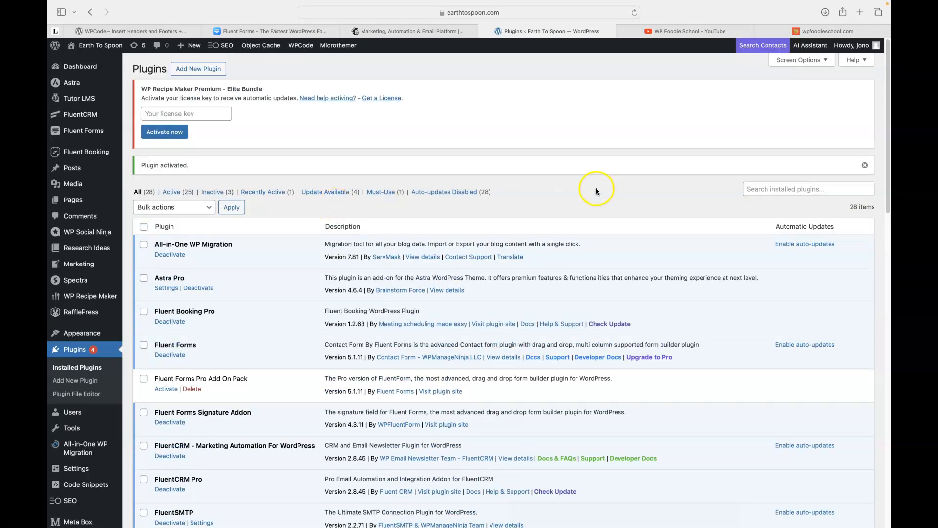
left_click(673, 31)
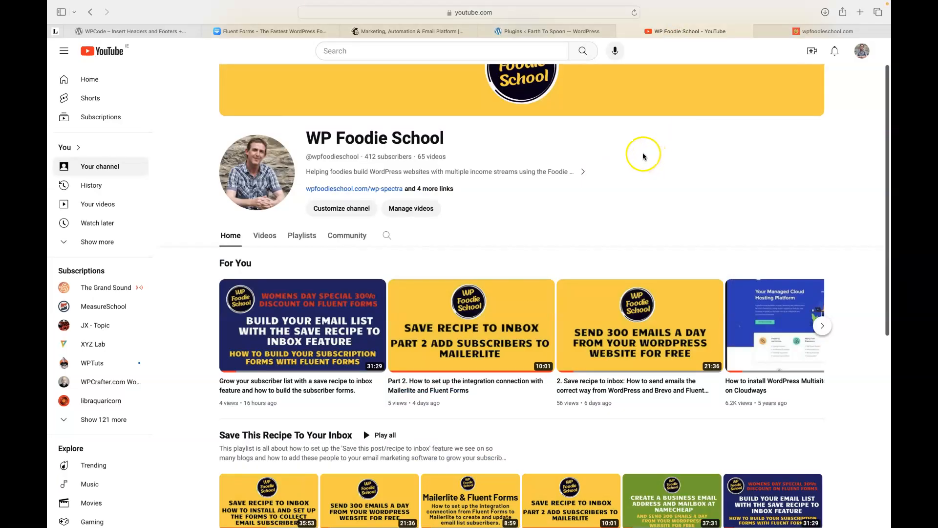
Scroll down the YouTube channel page and open a new Safari tab.
scroll(649, 158, "down", 2)
scroll(648, 157, "down", 2)
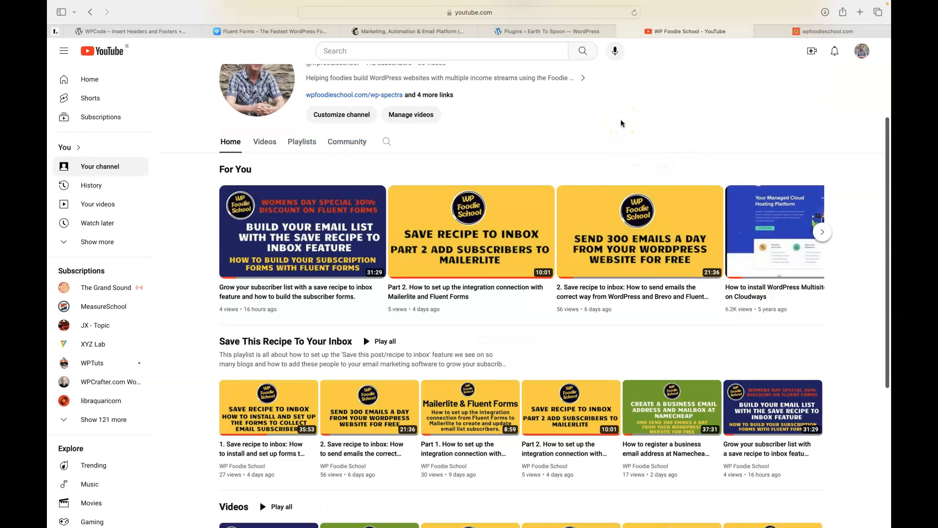
left_click(860, 12)
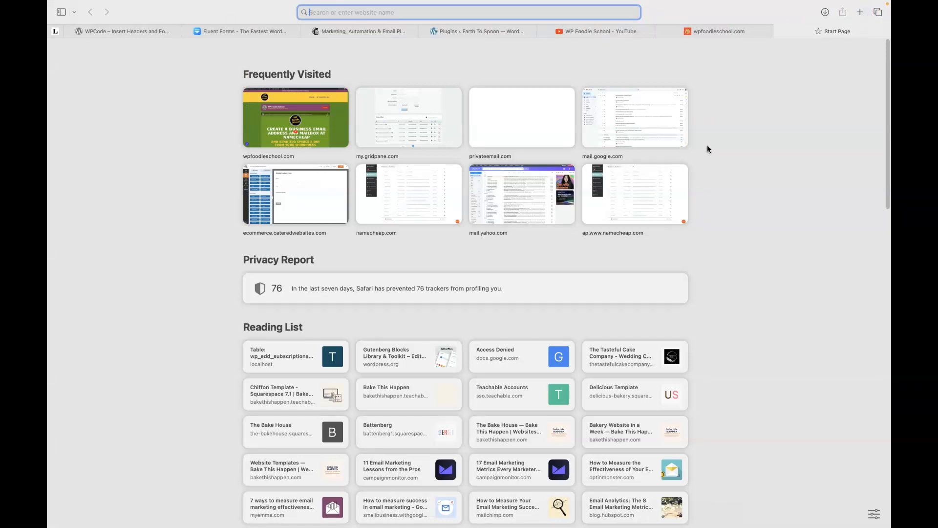
Open Yahoo Mail via yahoo.com and read the Ultimate Chocolate Cake Recipe & Baking Kit email.
type("yahoo.com")
key("Return")
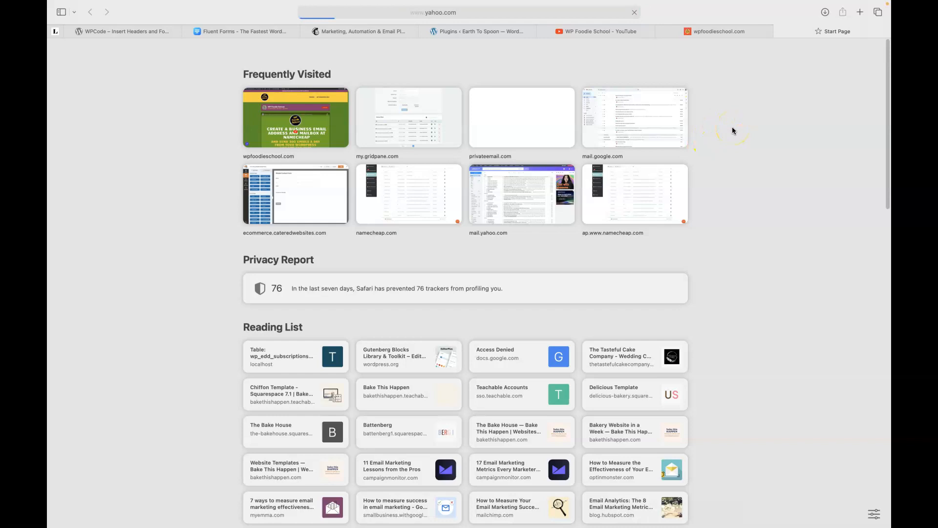
left_click(730, 51)
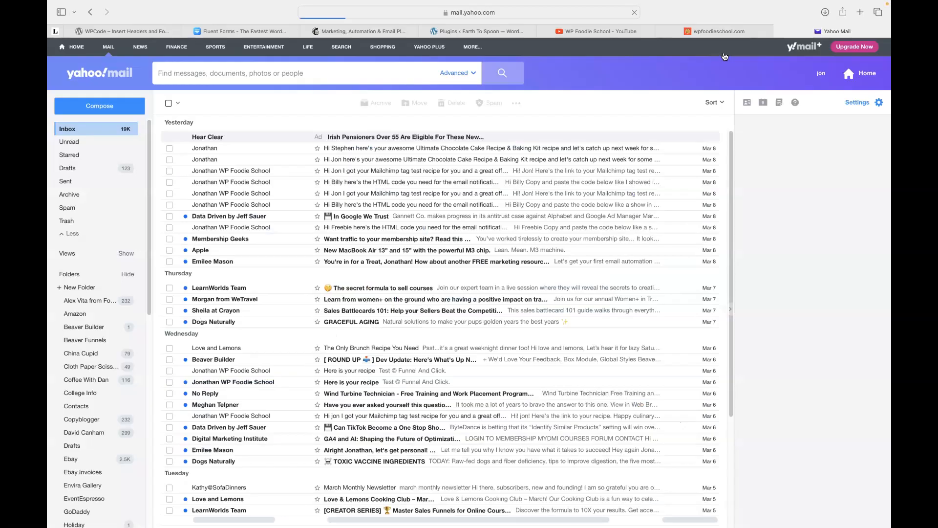
left_click(358, 160)
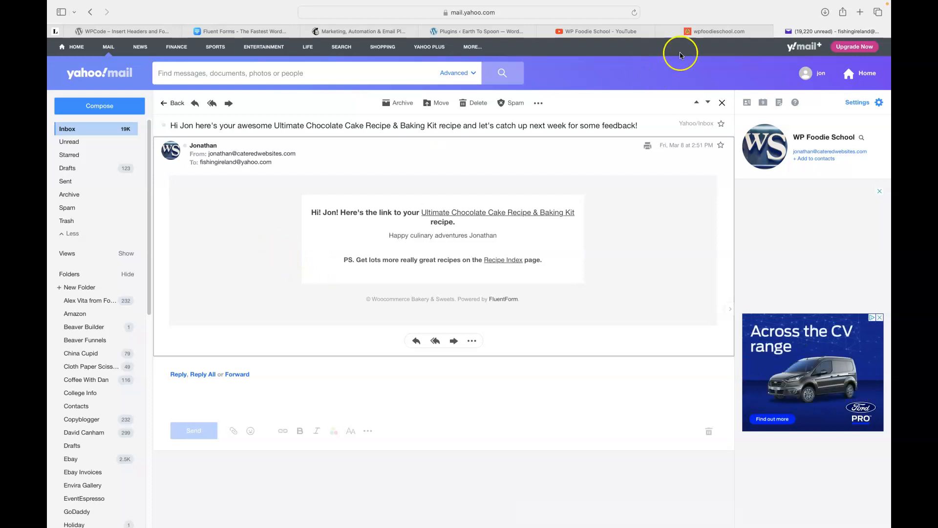
left_click(600, 35)
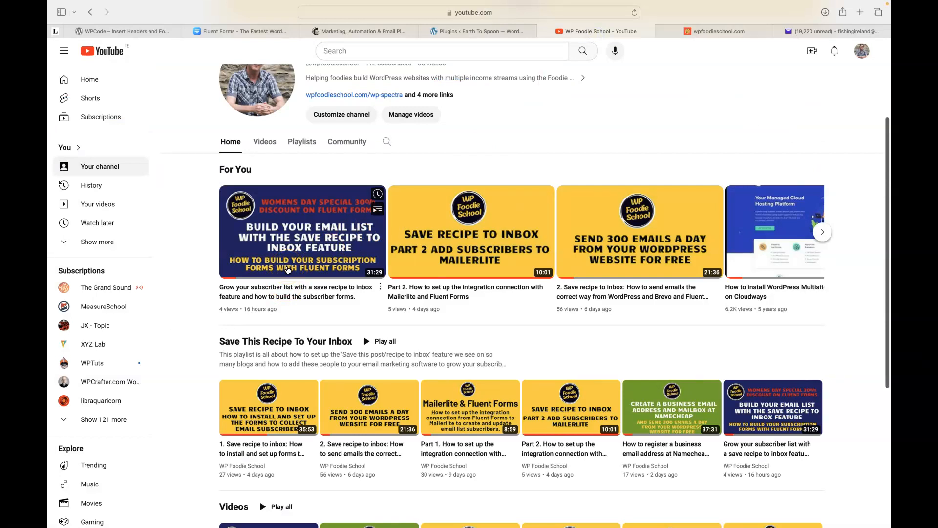
Scroll through the channel's videos and playlist, then switch to the wpfoodieschool.com tab.
scroll(334, 253, "down", 2)
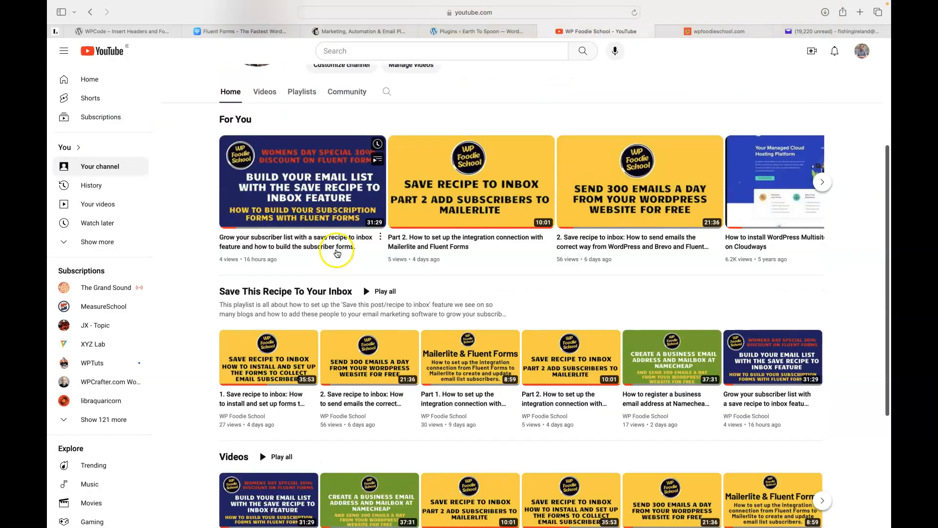
scroll(337, 253, "down", 1)
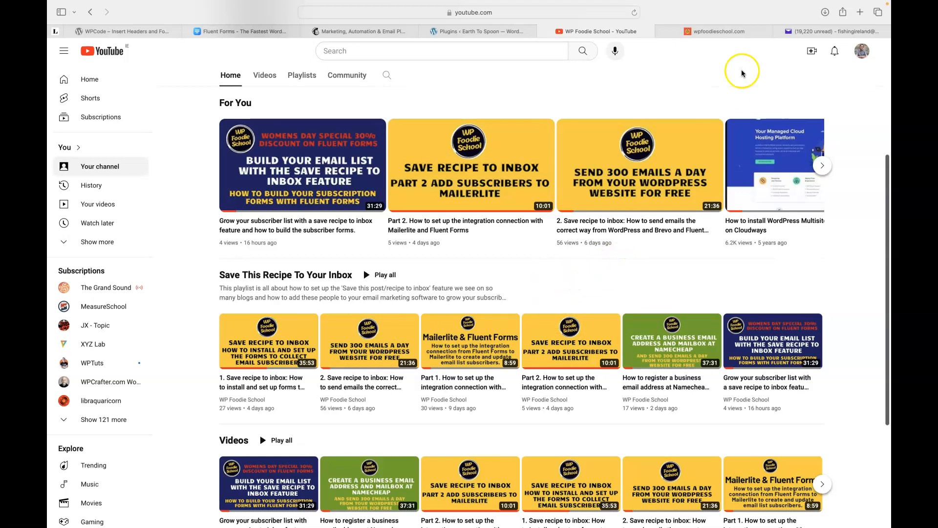
left_click(707, 30)
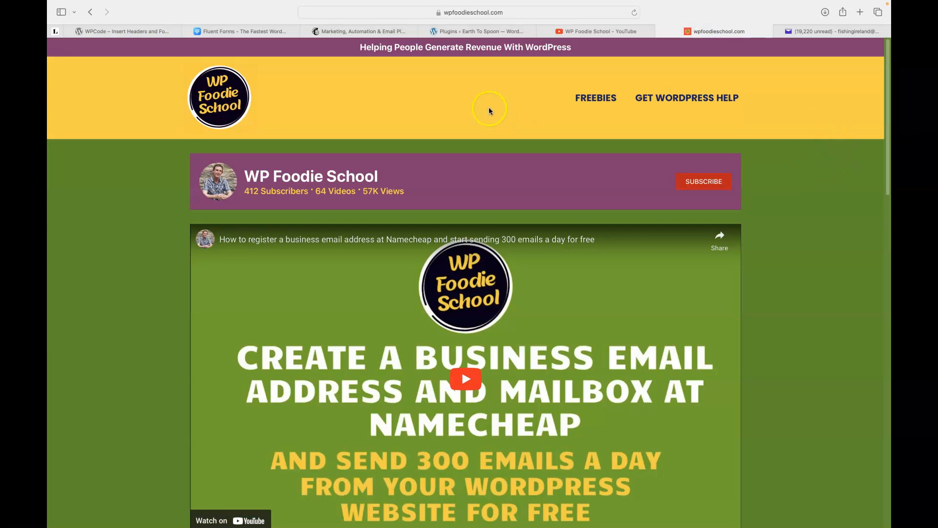
Return to the WordPress Plugins tab and open Fluent Forms > Integrations.
left_click(461, 30)
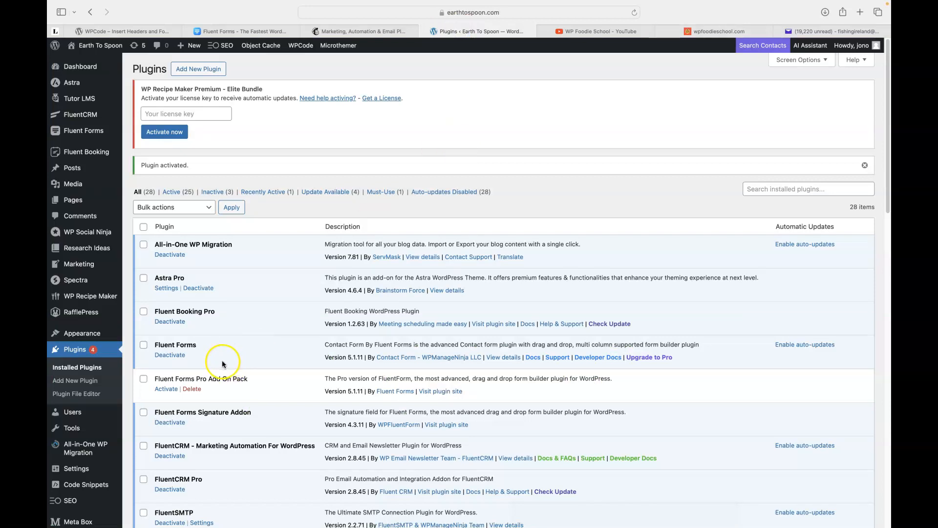
mouse_move(84, 291)
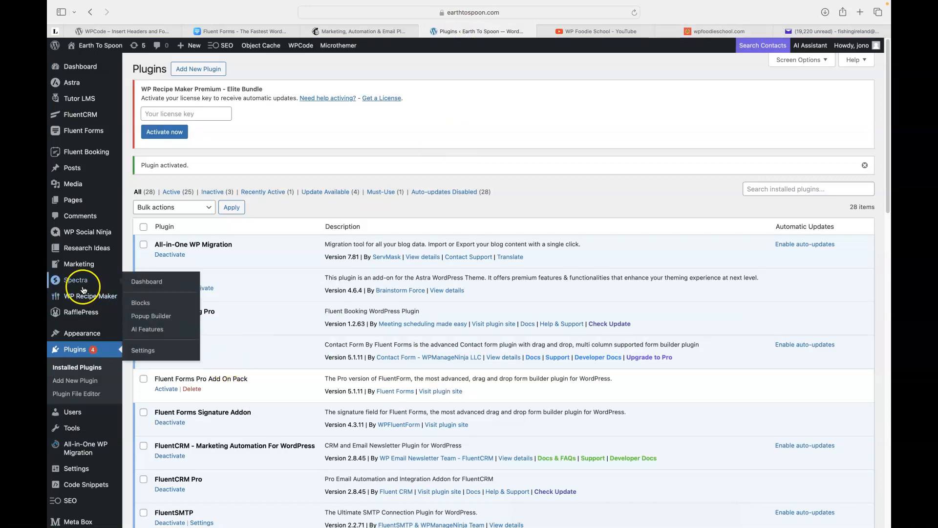
mouse_move(94, 160)
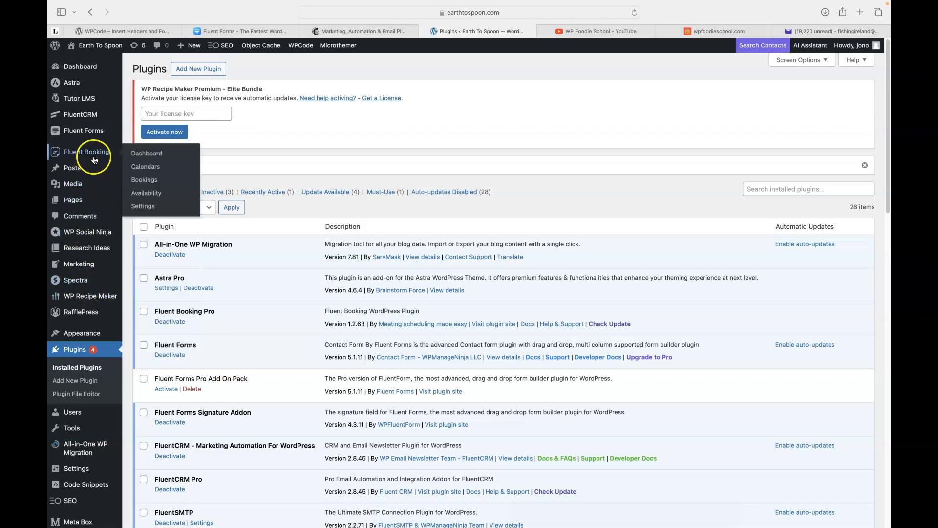
mouse_move(81, 130)
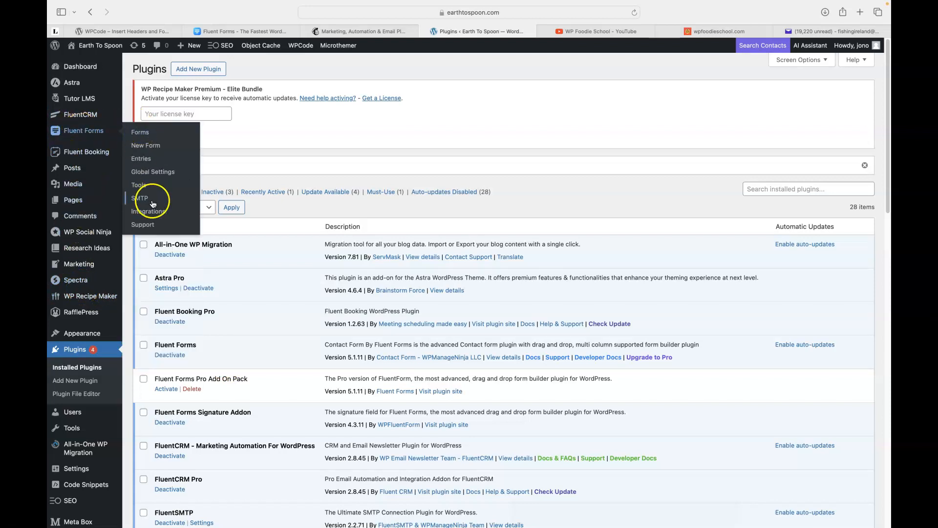
left_click(144, 215)
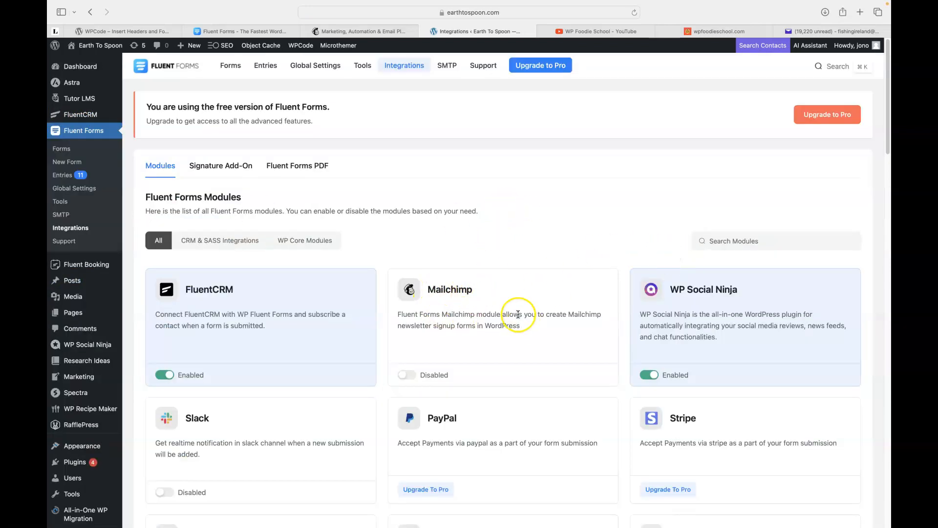
Scroll the Fluent Forms modules list and switch the Mailchimp module to Enabled.
scroll(605, 271, "down", 6)
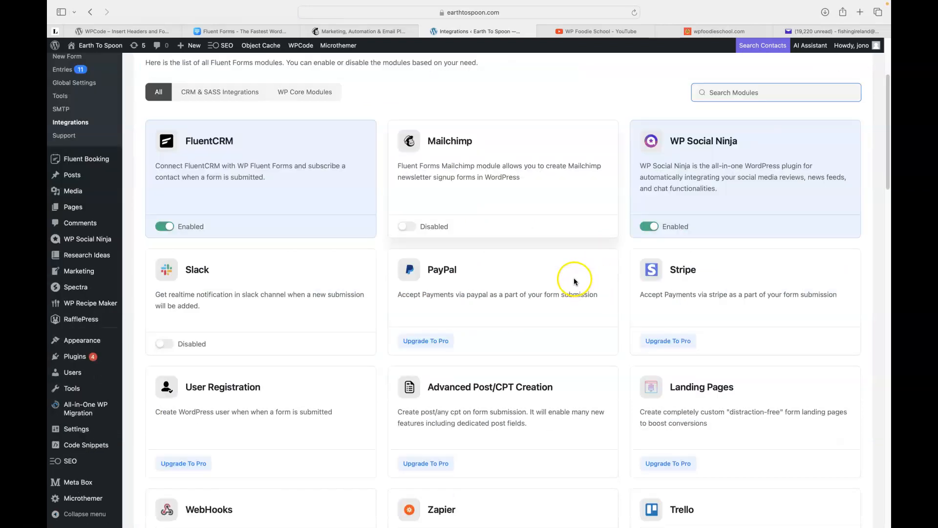
scroll(576, 282, "down", 3)
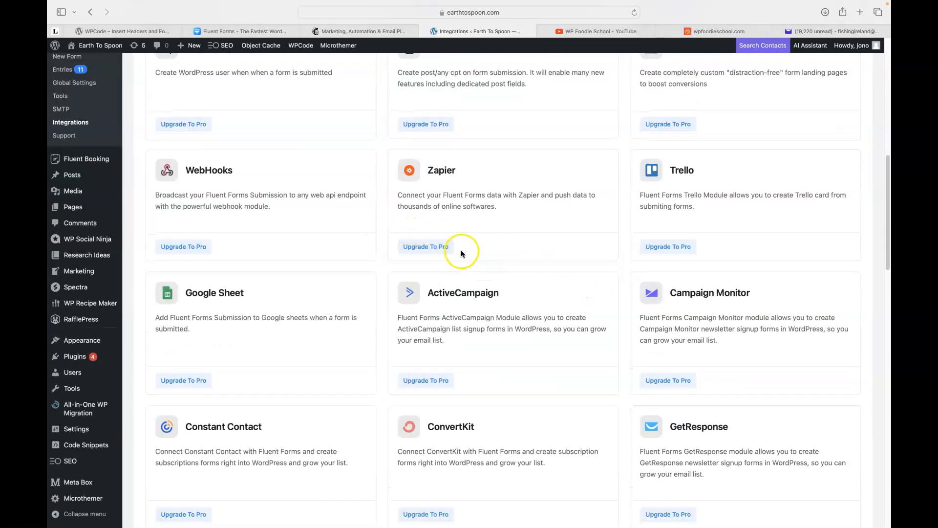
scroll(329, 311, "down", 4)
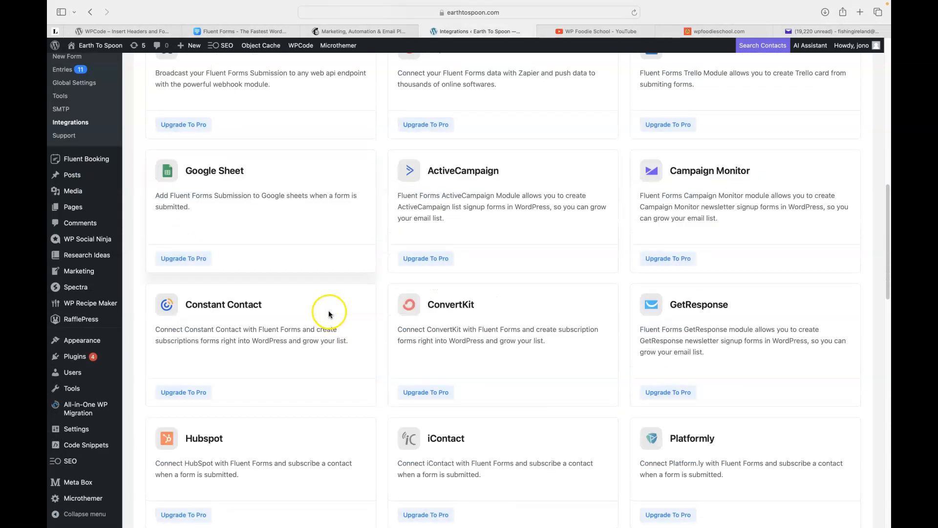
scroll(329, 314, "down", 2)
scroll(329, 311, "down", 2)
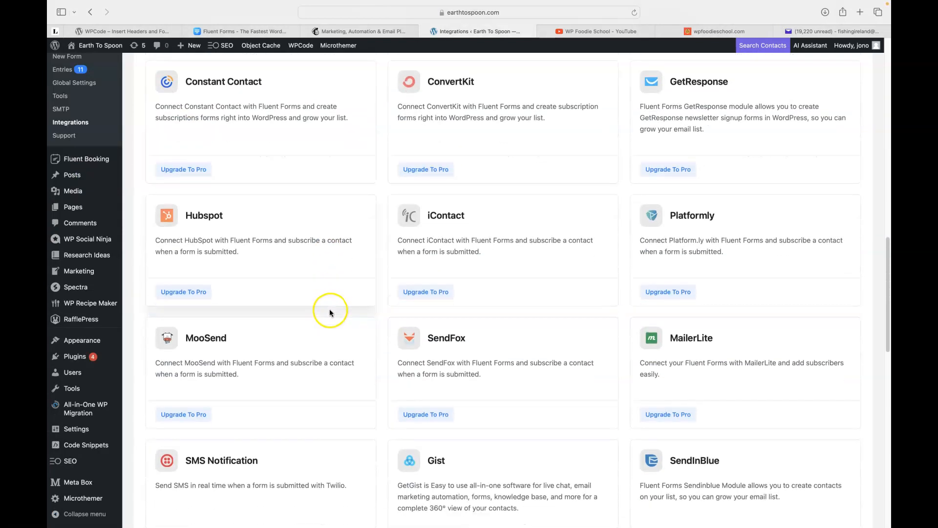
scroll(330, 312, "down", 1)
scroll(332, 312, "up", 20)
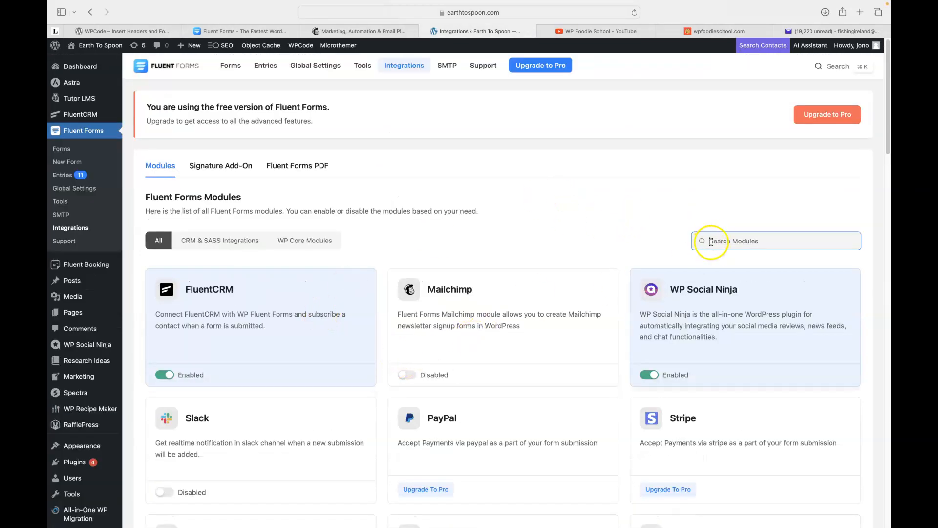
left_click(406, 374)
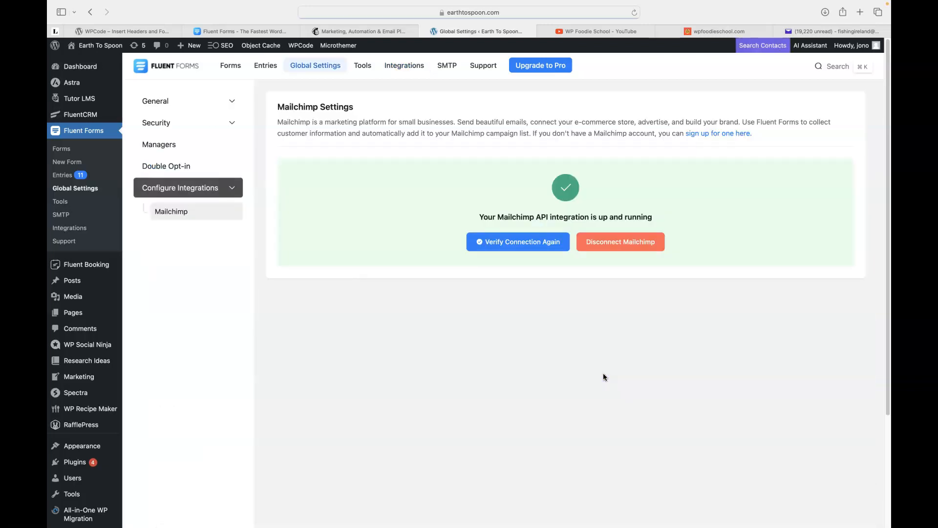
Disconnect the current Mailchimp connection, then start logging in on the Mailchimp website.
left_click(659, 251)
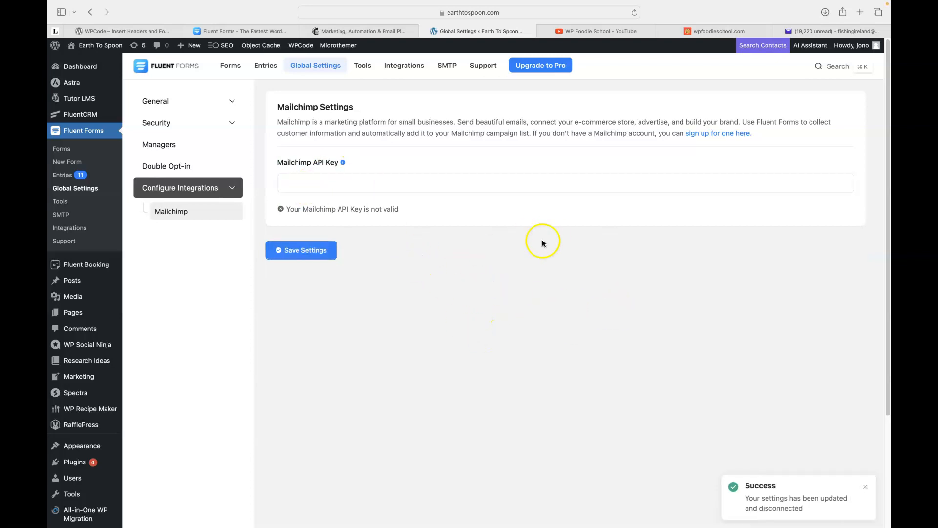
left_click(354, 33)
left_click(799, 69)
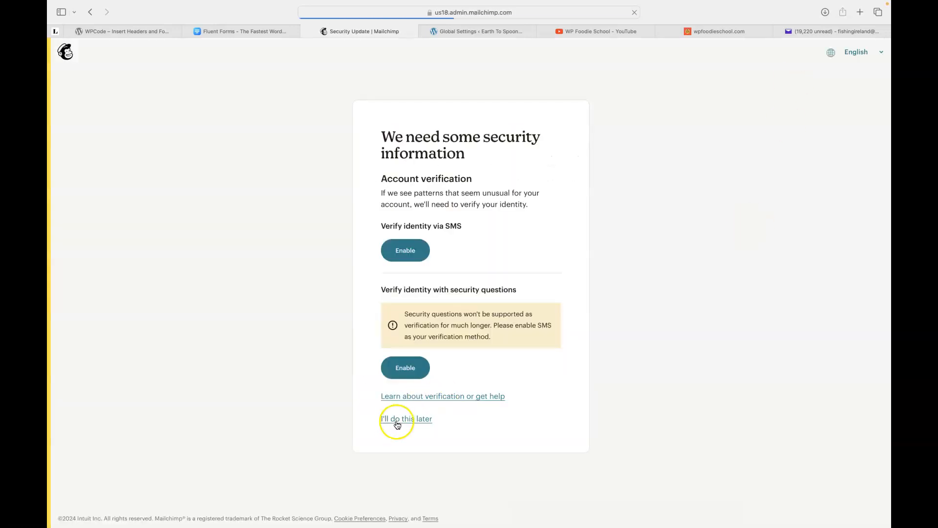
Postpone Mailchimp's security prompt and open the account Profile page with its Extras menu showing.
left_click(395, 419)
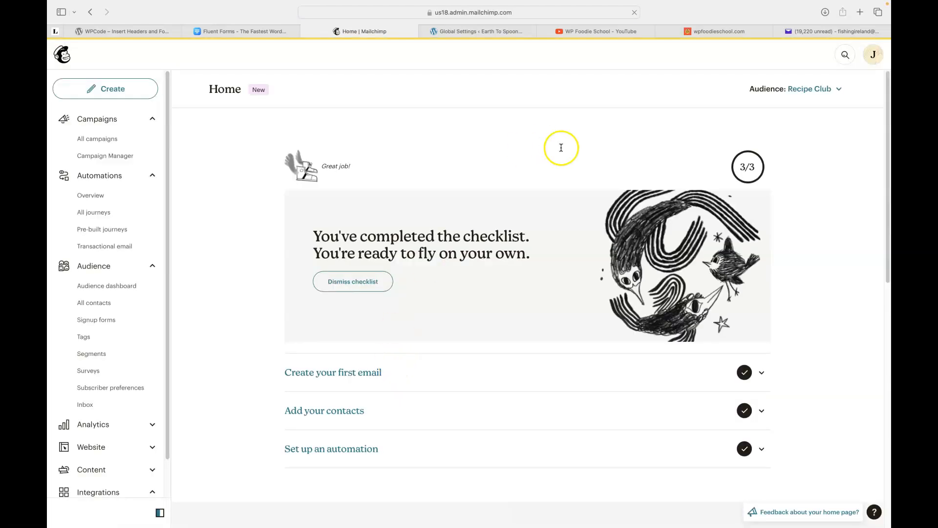
left_click(872, 56)
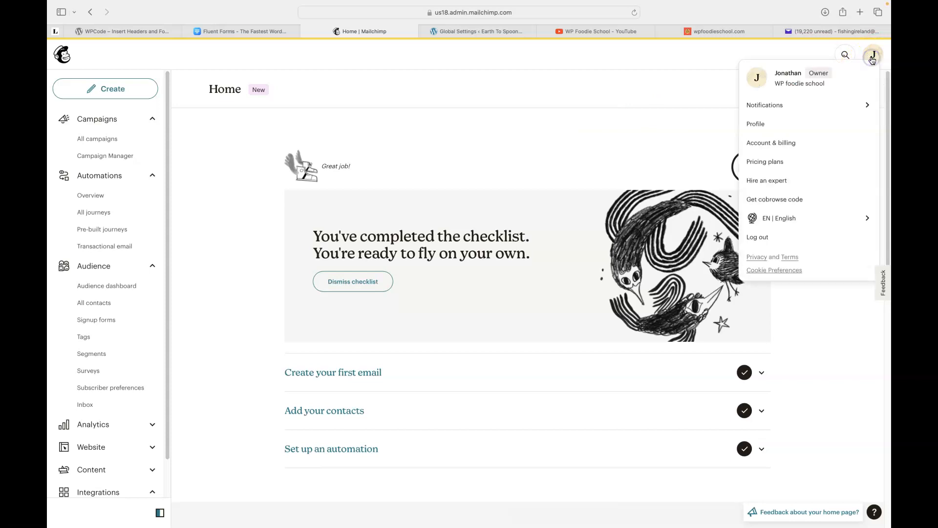
left_click(752, 126)
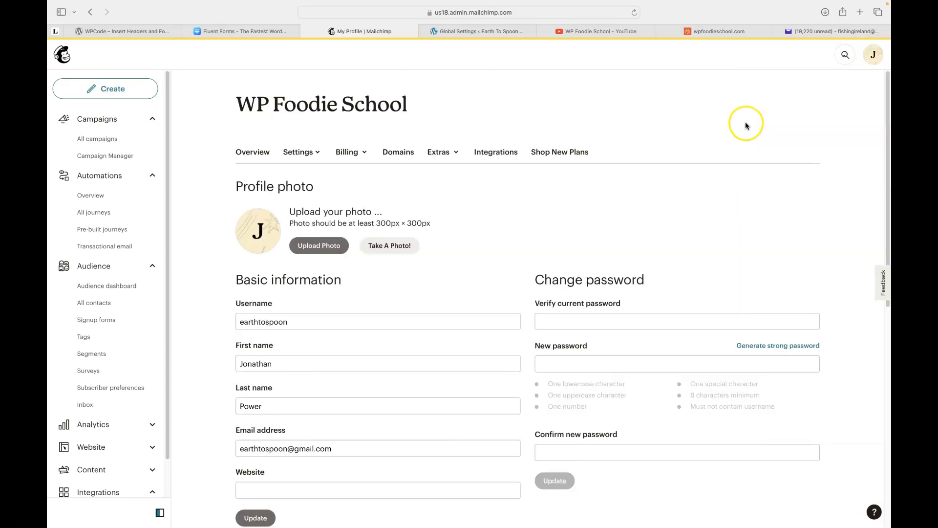
left_click(436, 152)
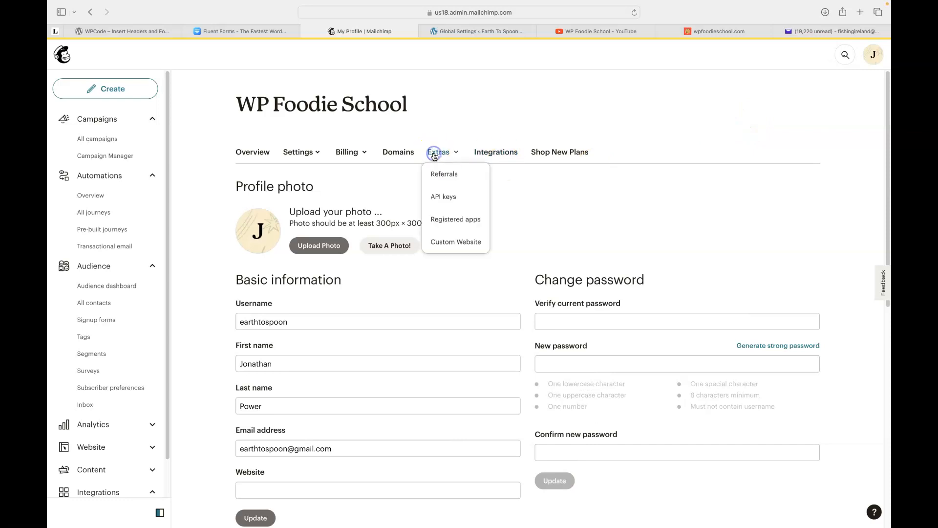
Generate a Mailchimp API key named 'Fluent forms', copy it, and return to WordPress.
left_click(439, 194)
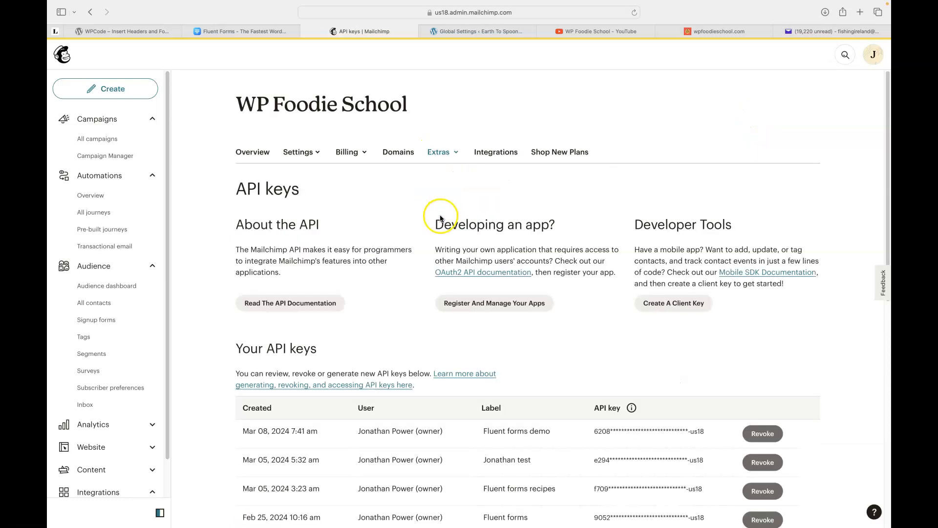
scroll(399, 219, "down", 5)
left_click(263, 343)
left_click(298, 279)
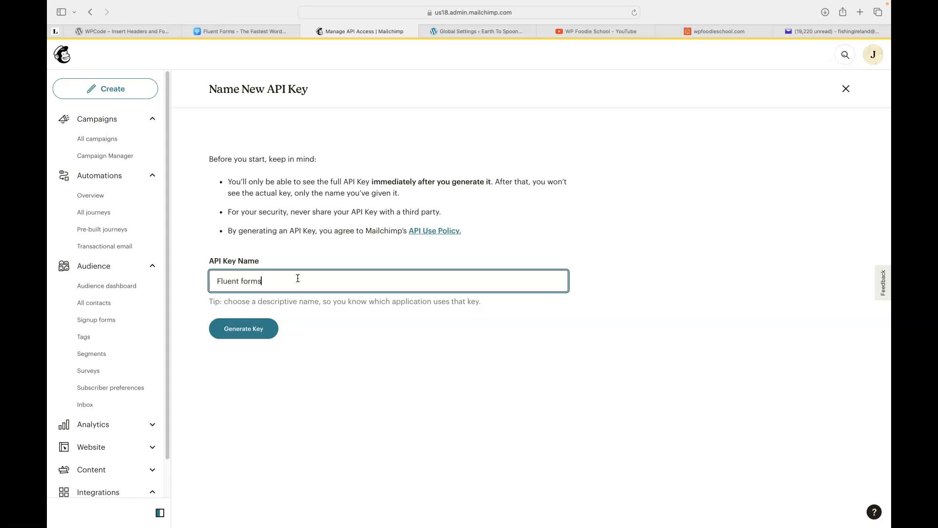
left_click(236, 334)
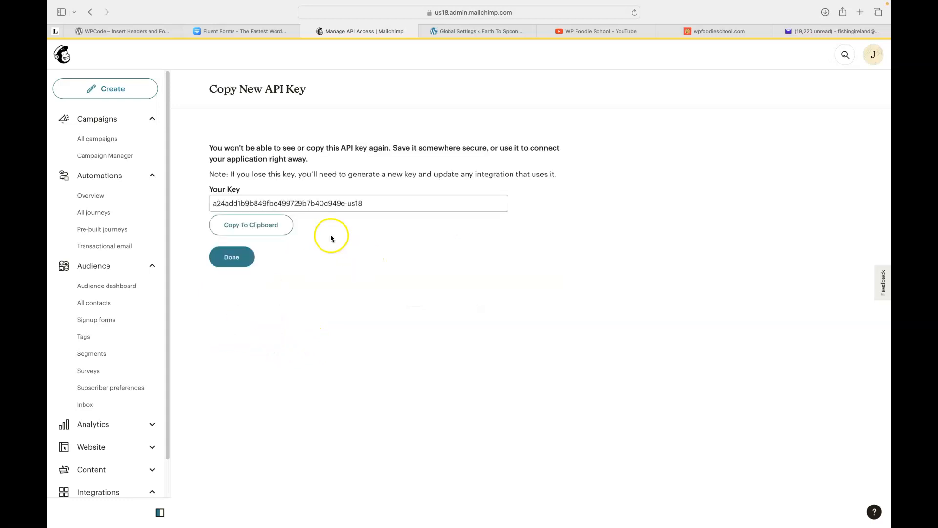
left_click(248, 230)
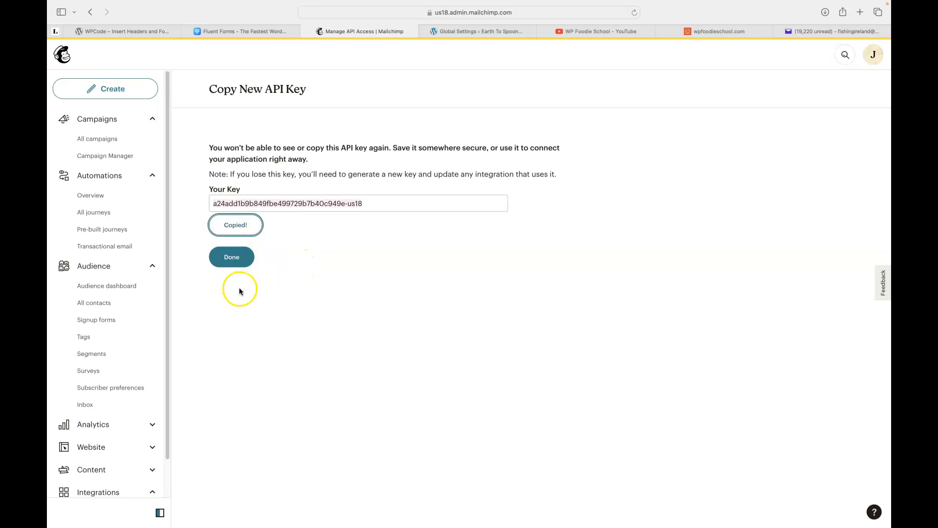
left_click(231, 257)
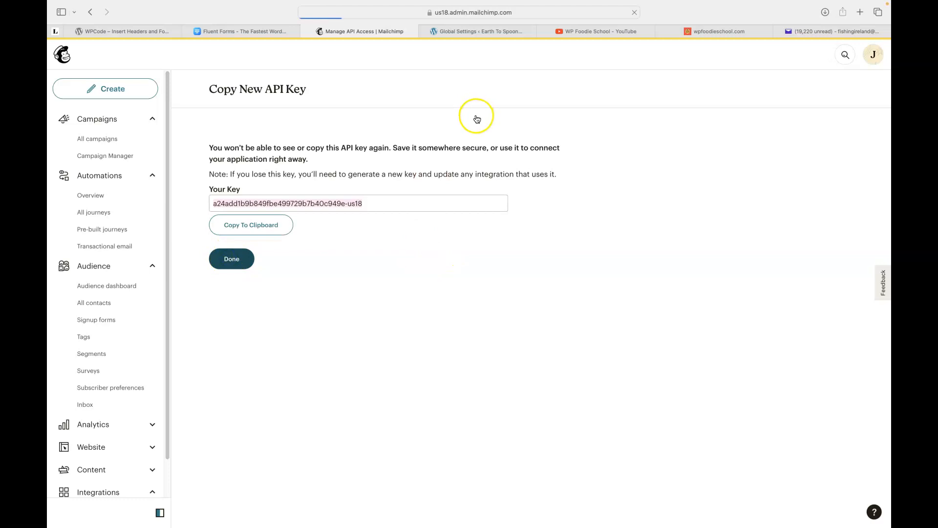
left_click(466, 33)
Paste the new API key into Fluent Forms' Mailchimp API Key field and save the settings.
left_click(299, 181)
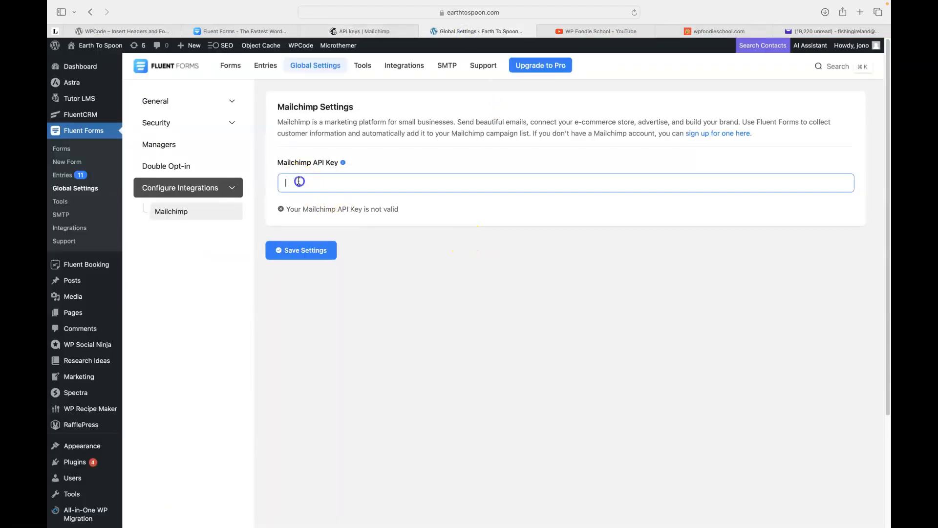
key("super+v")
left_click(281, 250)
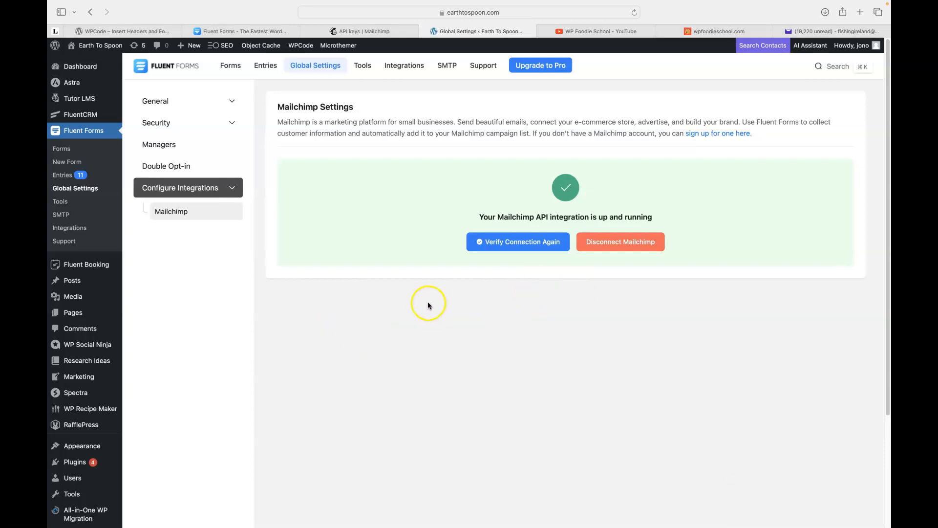
left_click(229, 69)
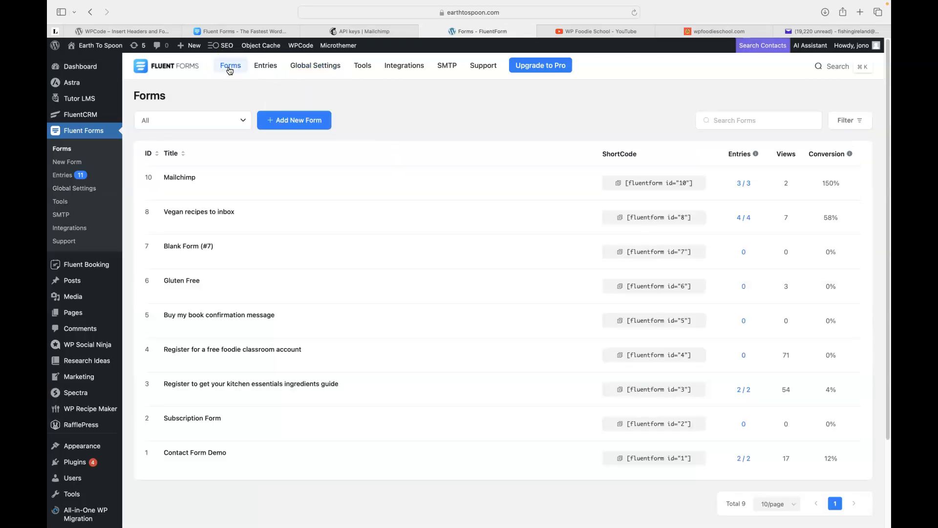
Open the Mailchimp form in the editor and check its post_title hidden field settings.
mouse_move(182, 178)
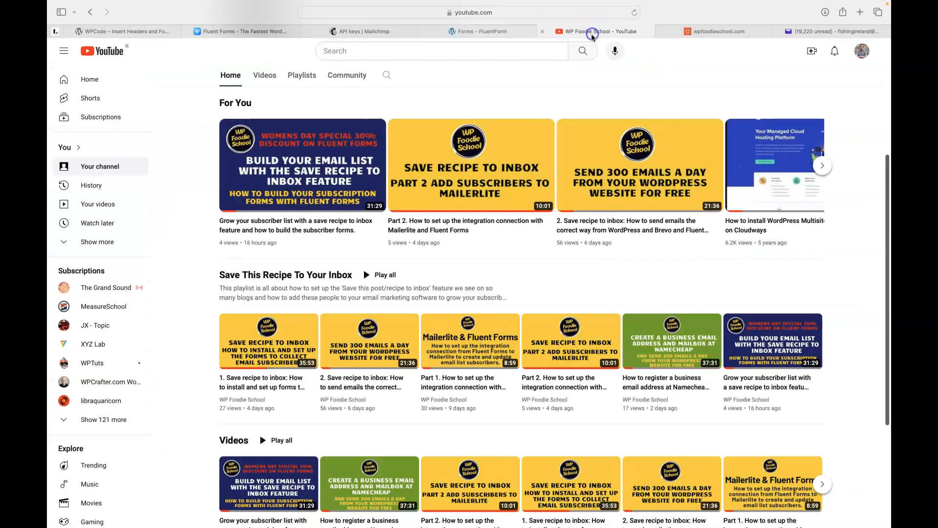
left_click(593, 34)
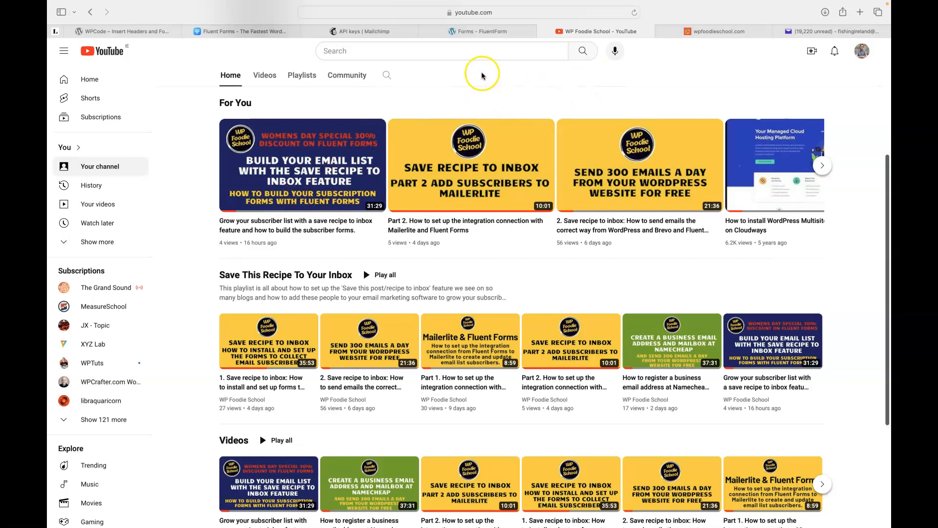
left_click(476, 32)
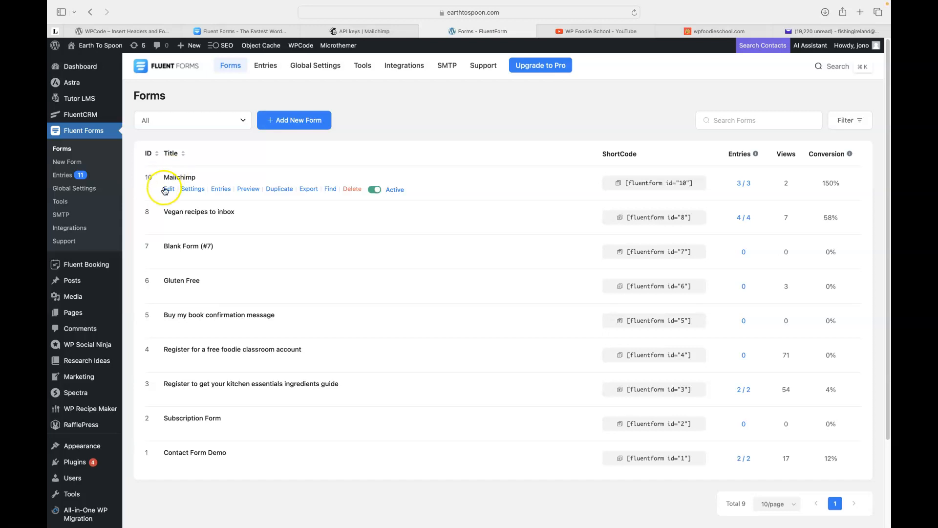
left_click(169, 191)
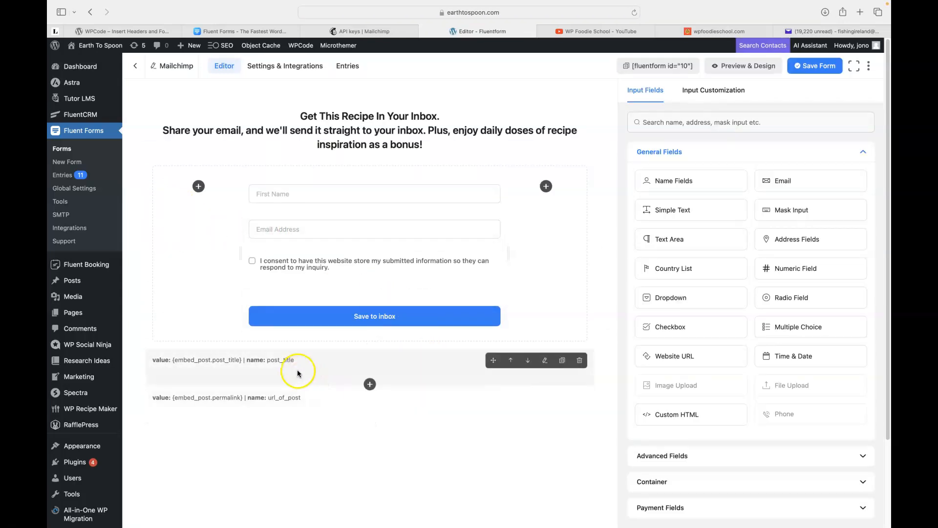
left_click(238, 374)
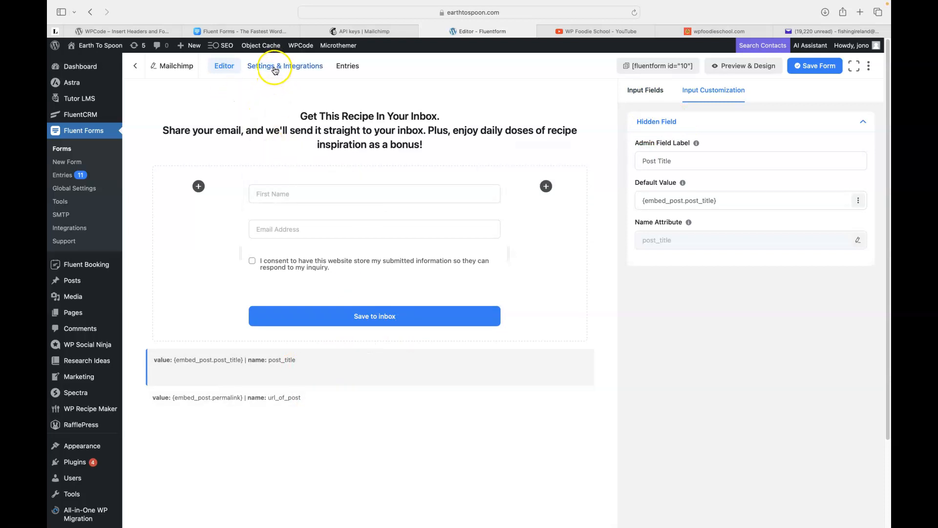
left_click(821, 31)
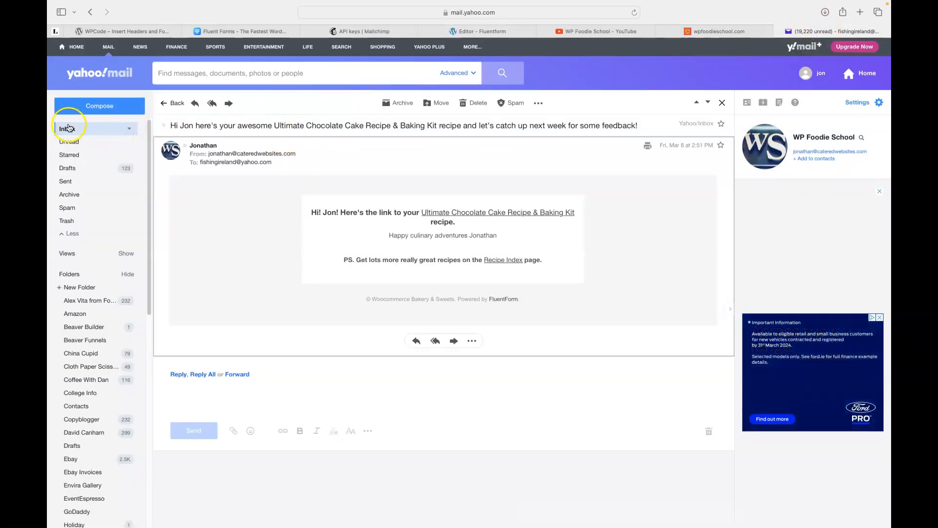
Look through the recipe and signup emails in the Yahoo inbox, then return to the Fluent Forms editor.
left_click(68, 132)
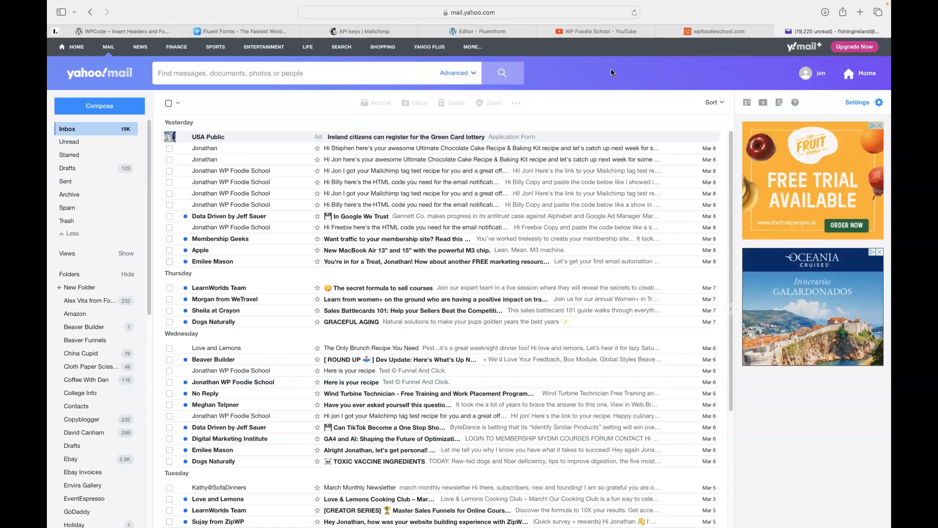
scroll(537, 220, "down", 5)
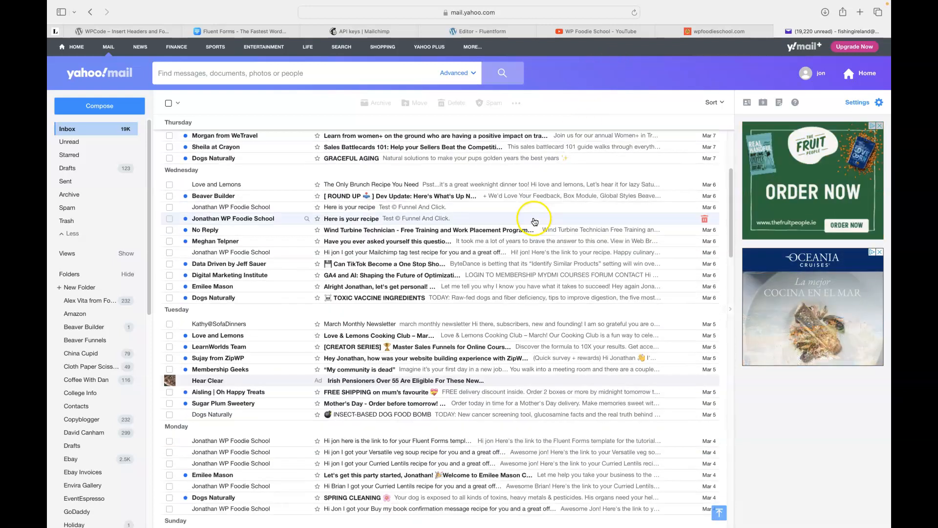
scroll(534, 221, "down", 20)
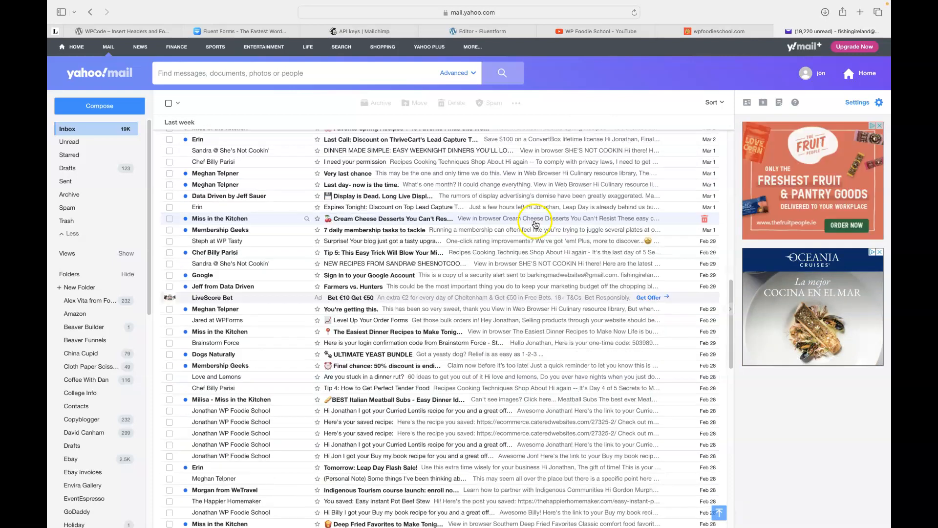
scroll(534, 225, "down", 12)
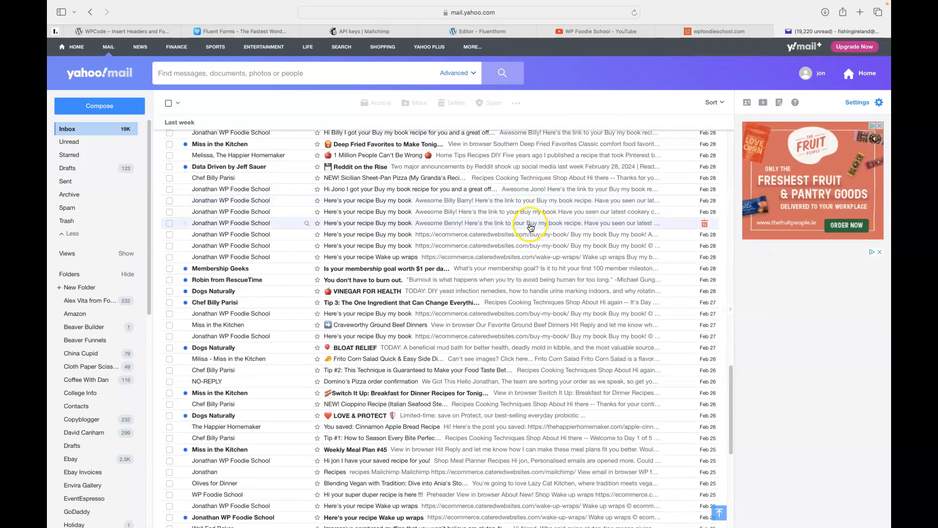
scroll(530, 227, "up", 20)
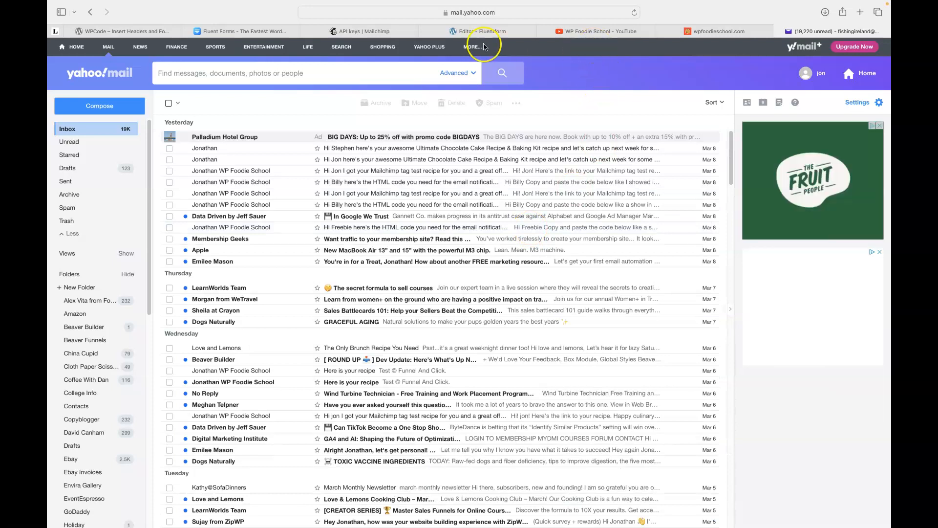
left_click(473, 32)
Add a new Mailchimp Feed integration to the form from its Settings & Integrations.
left_click(269, 68)
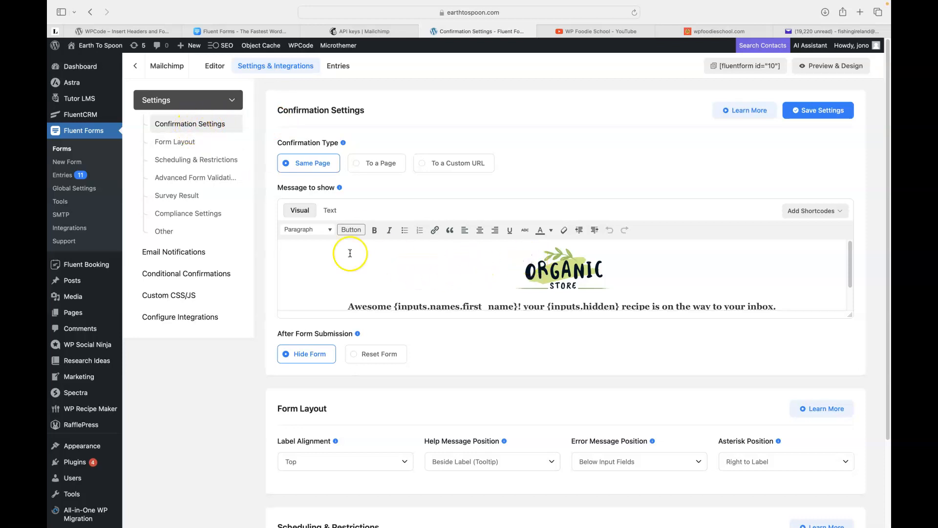
left_click(176, 319)
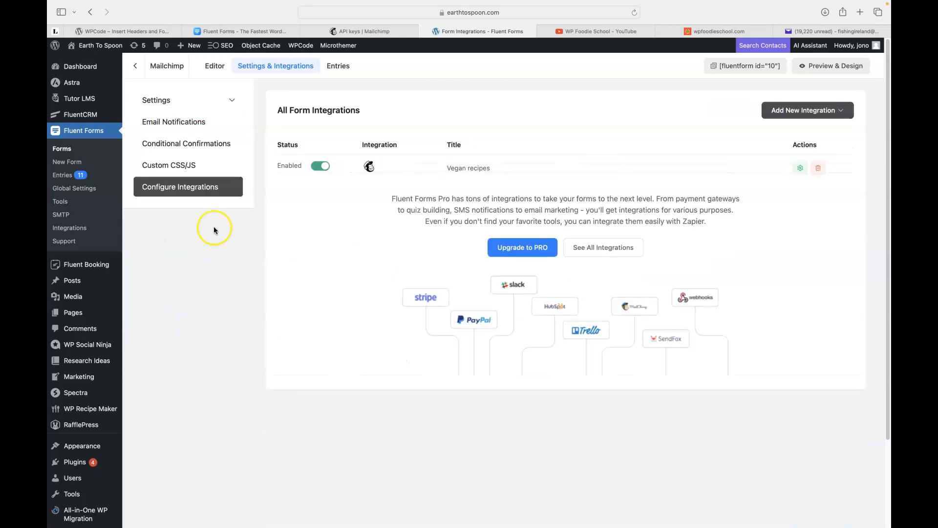
left_click(801, 110)
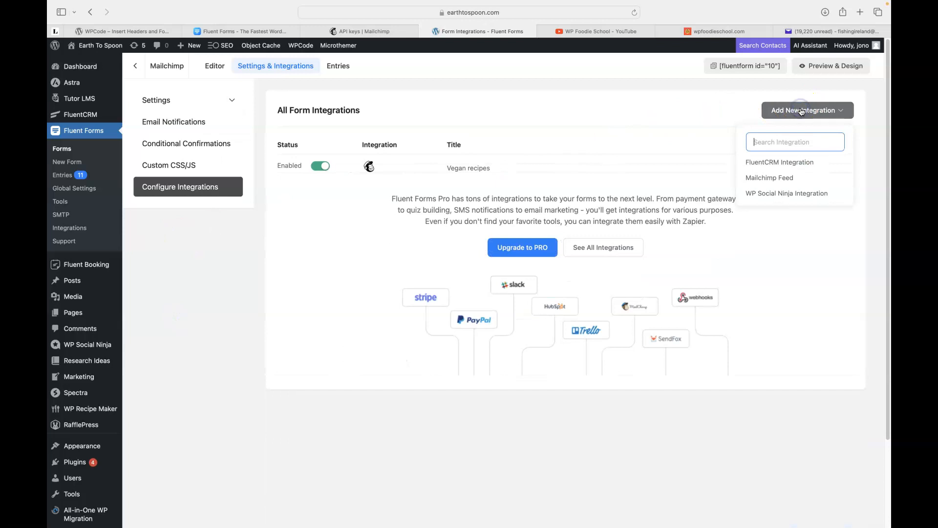
left_click(766, 178)
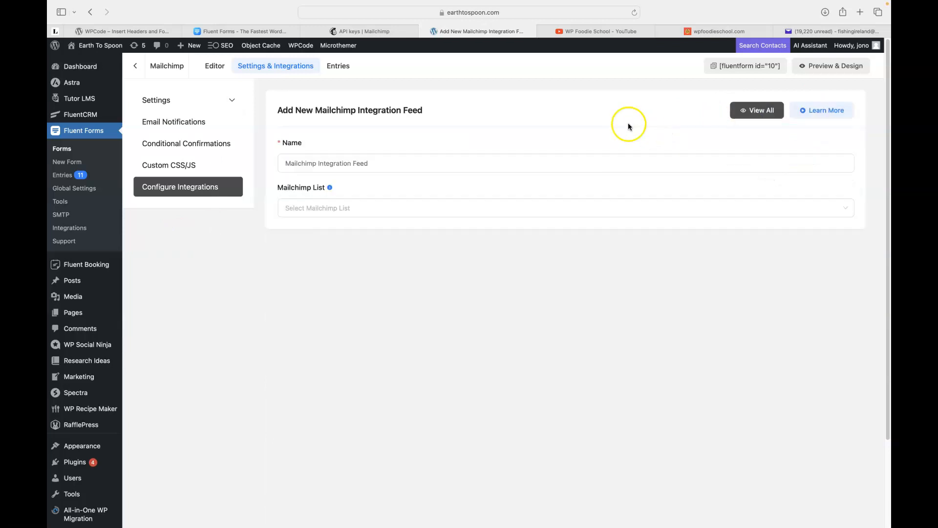
left_click(463, 164)
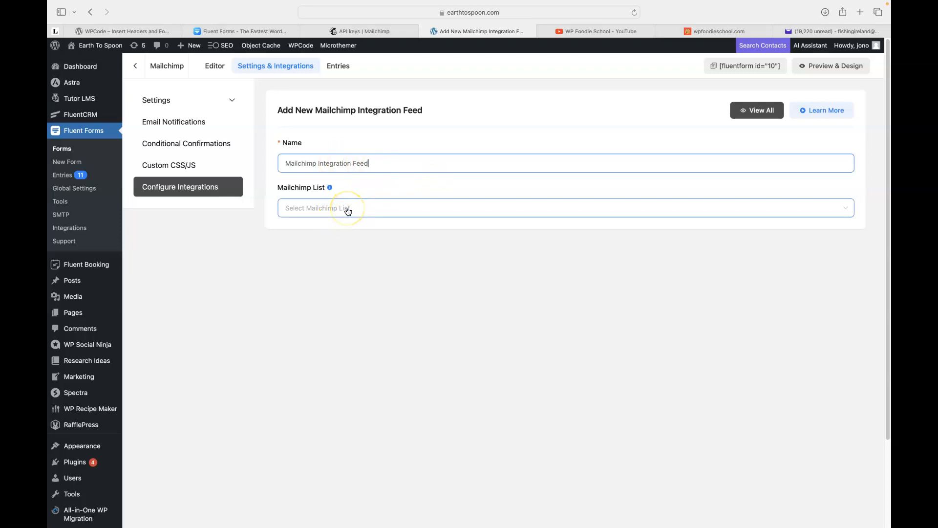
left_click(367, 31)
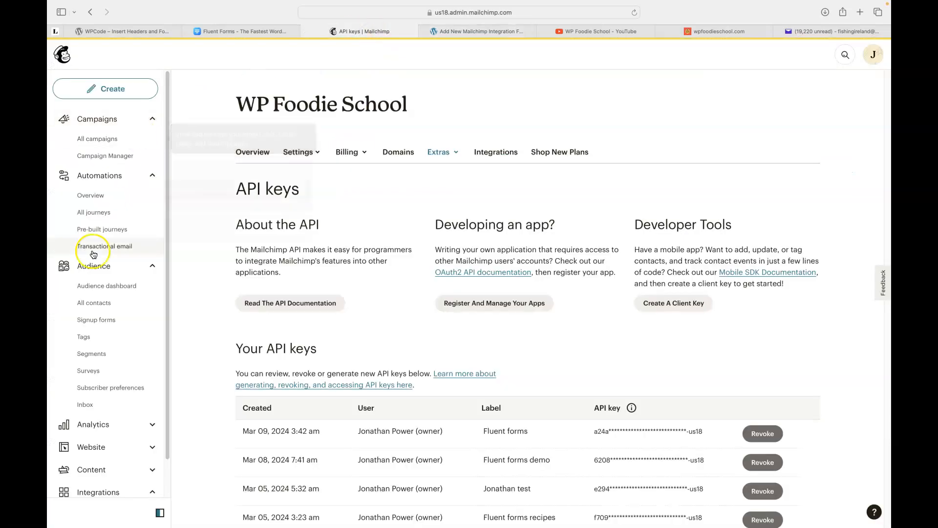
Confirm the Recipe Club audience has 0 contacts, then return to the WordPress feed setup.
left_click(98, 288)
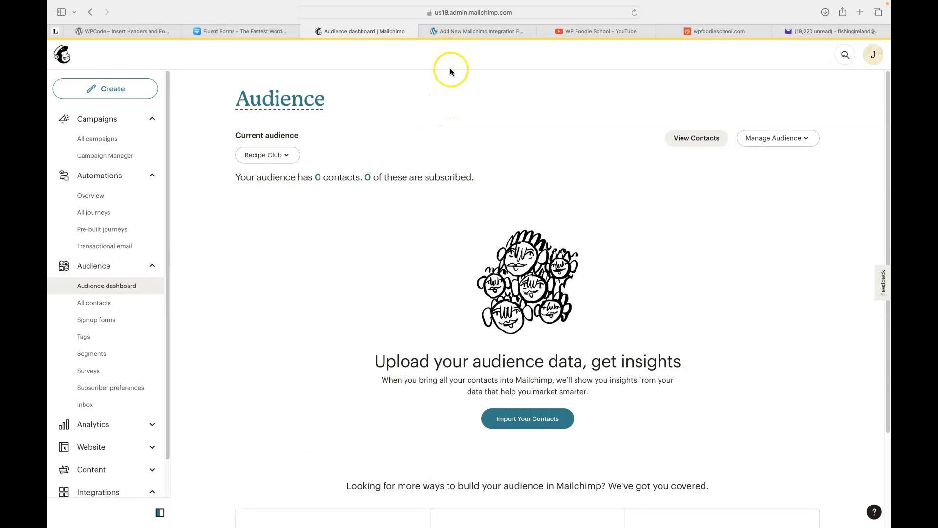
left_click(474, 31)
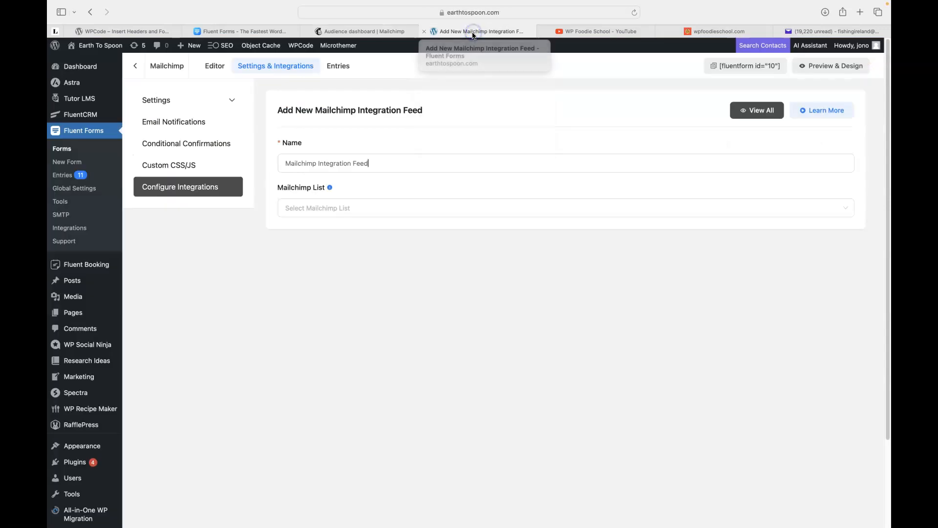
Connect the feed to the Recipe Club list and map Email Address to the Email field.
left_click(326, 209)
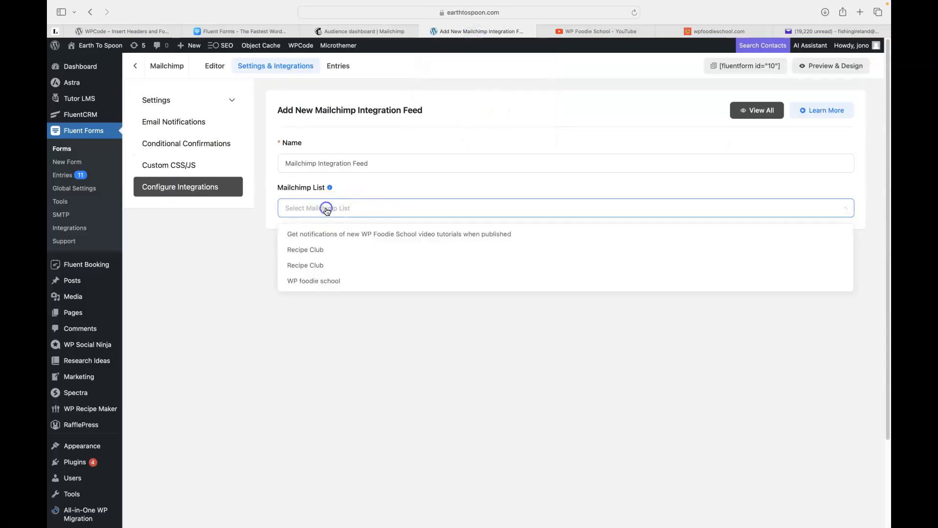
left_click(307, 250)
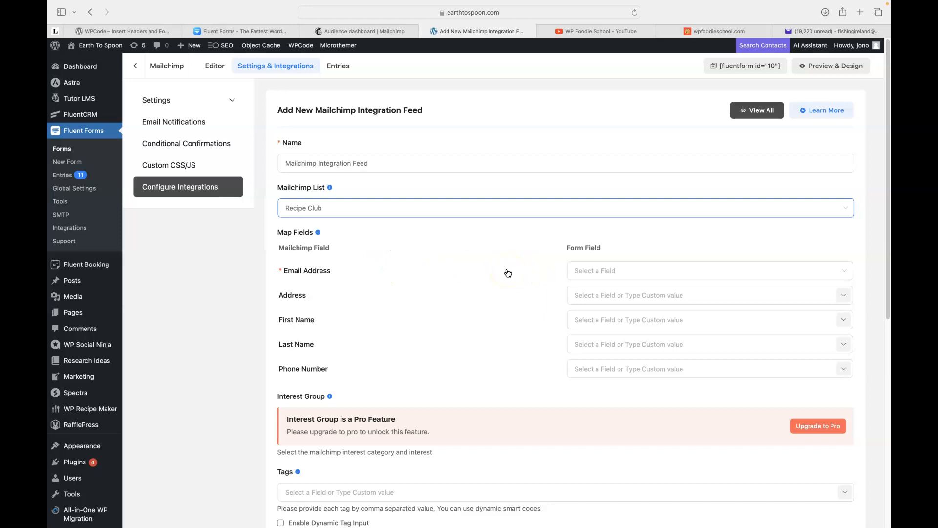
left_click(608, 272)
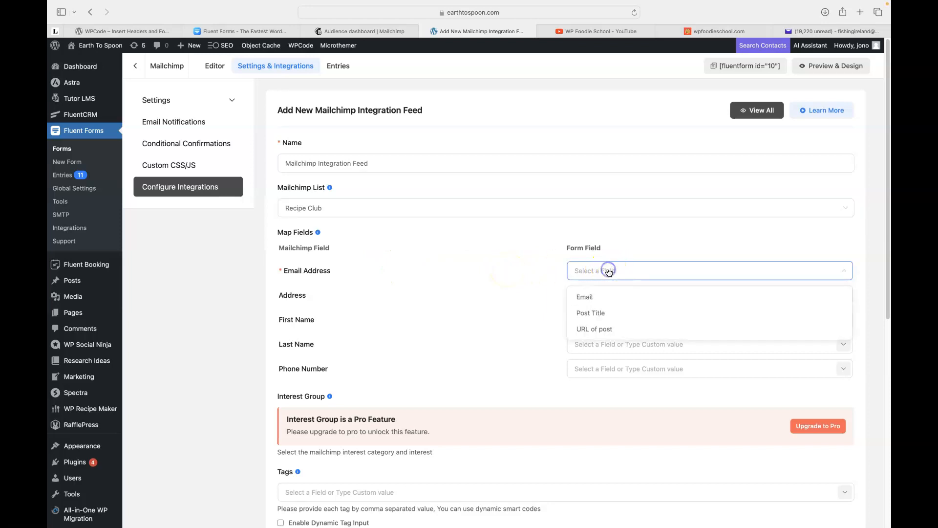
left_click(589, 298)
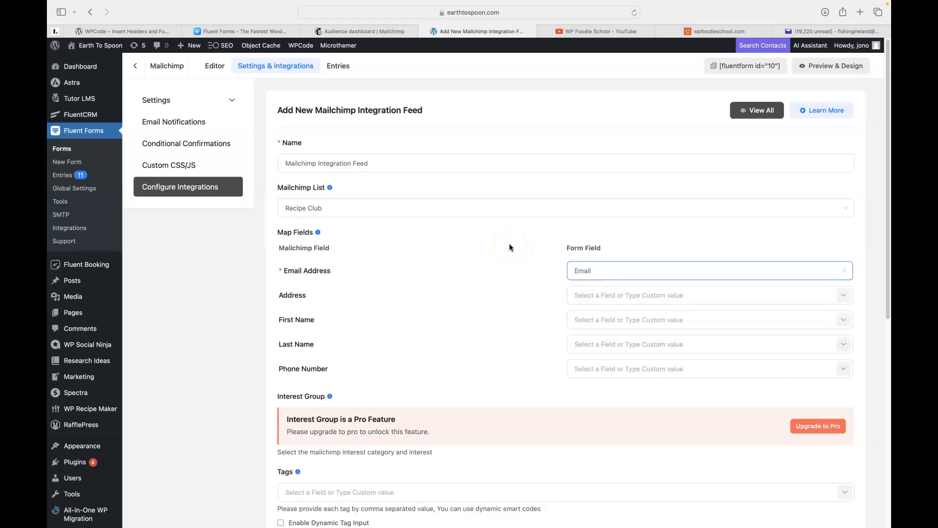
Map Mailchimp's First Name to the form's names[First Name] input.
left_click(598, 320)
left_click(844, 318)
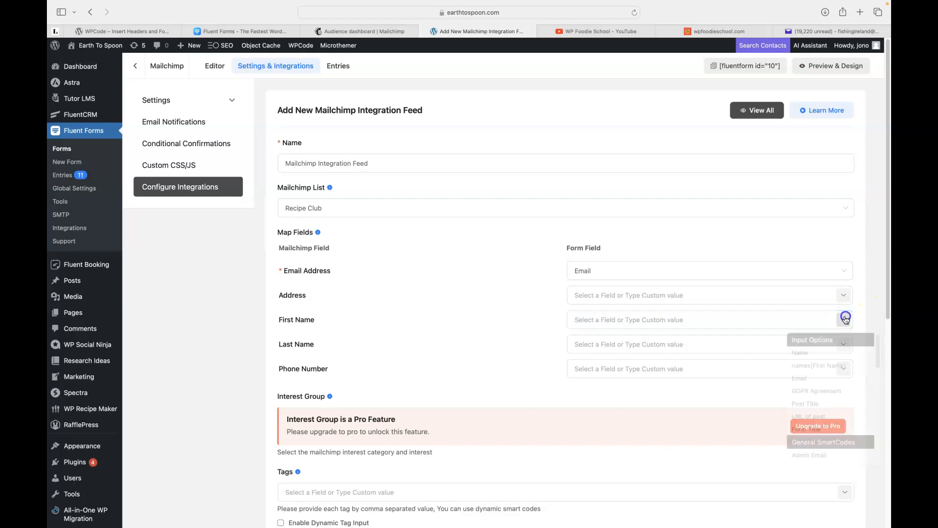
left_click(824, 366)
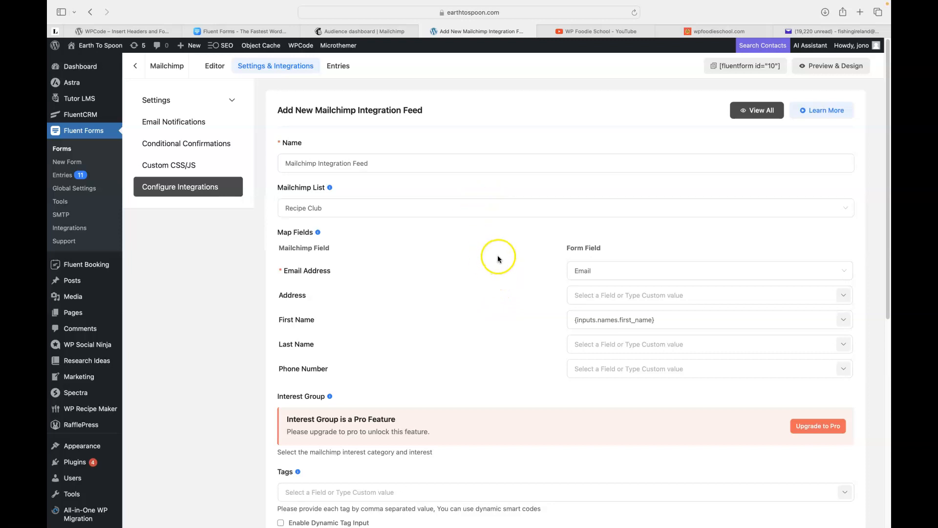
scroll(498, 255, "down", 2)
scroll(497, 255, "down", 1)
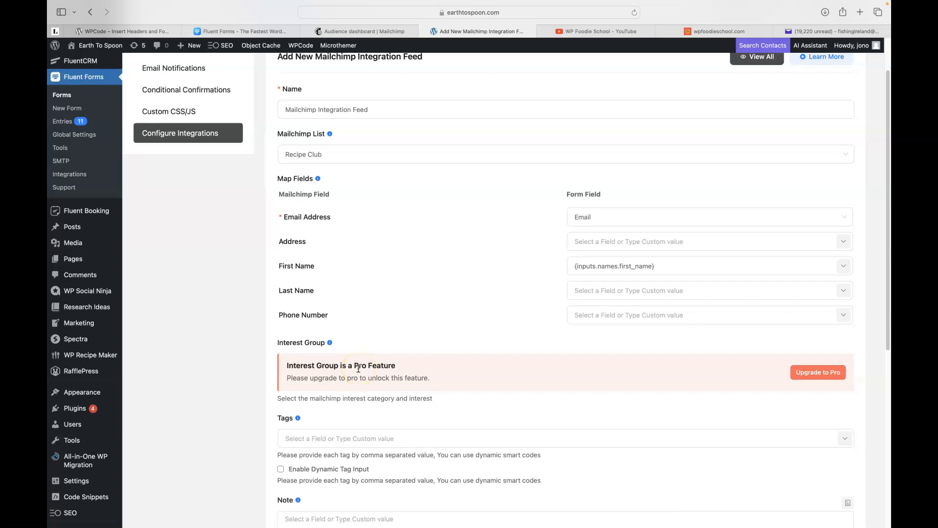
scroll(437, 277, "down", 1)
scroll(436, 277, "down", 2)
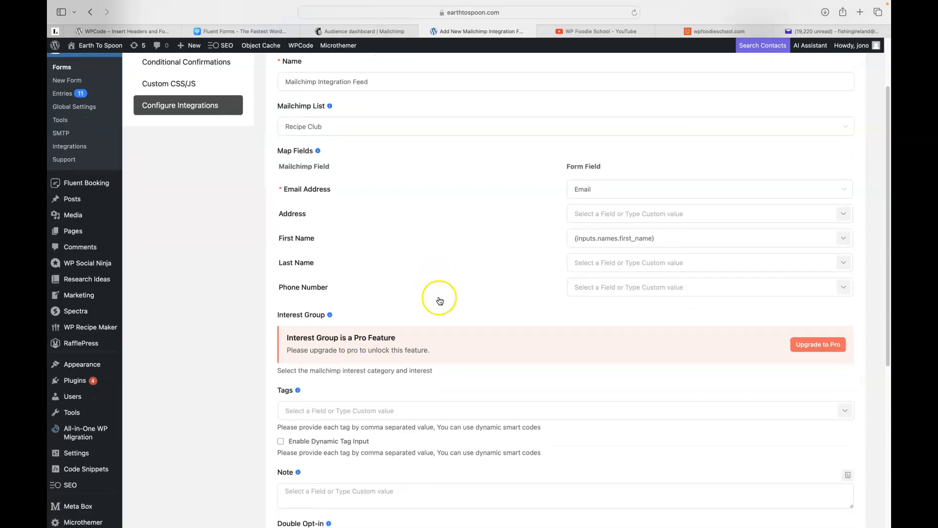
Enter the tag 'Vegan' and review Double Opt-in and ReSubscribe down to Save Feed.
left_click(332, 411)
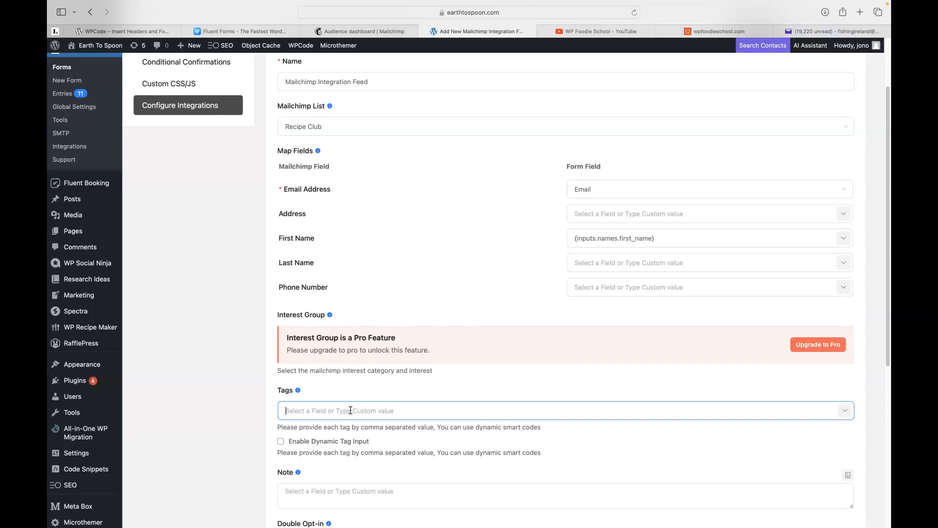
type("Vegan")
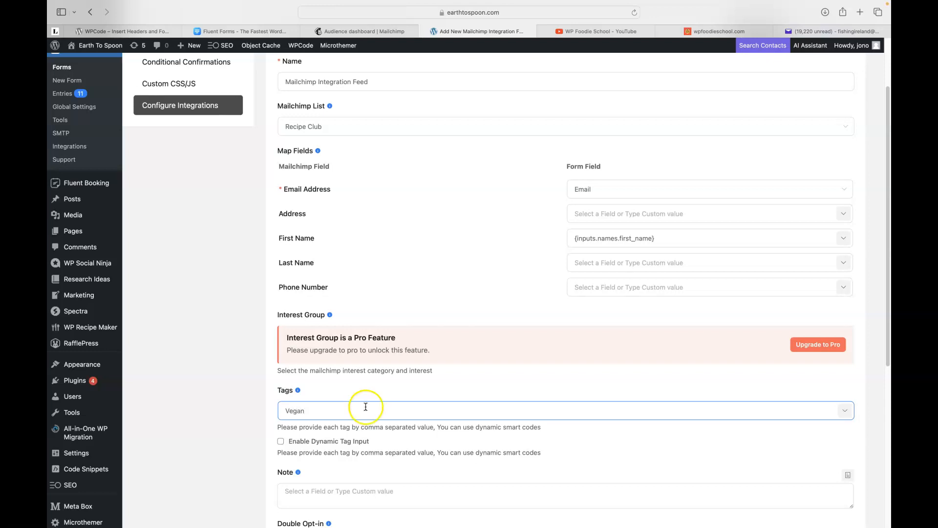
scroll(497, 370, "down", 1)
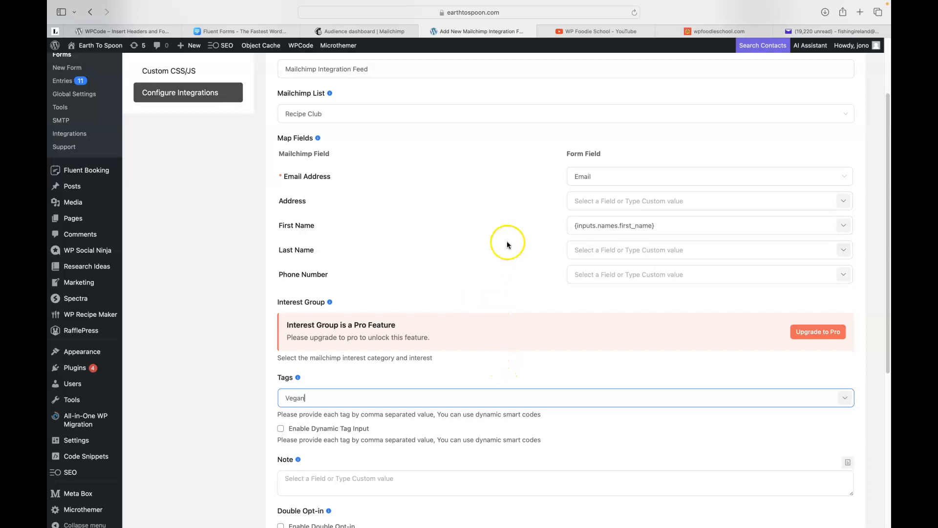
scroll(507, 242, "down", 2)
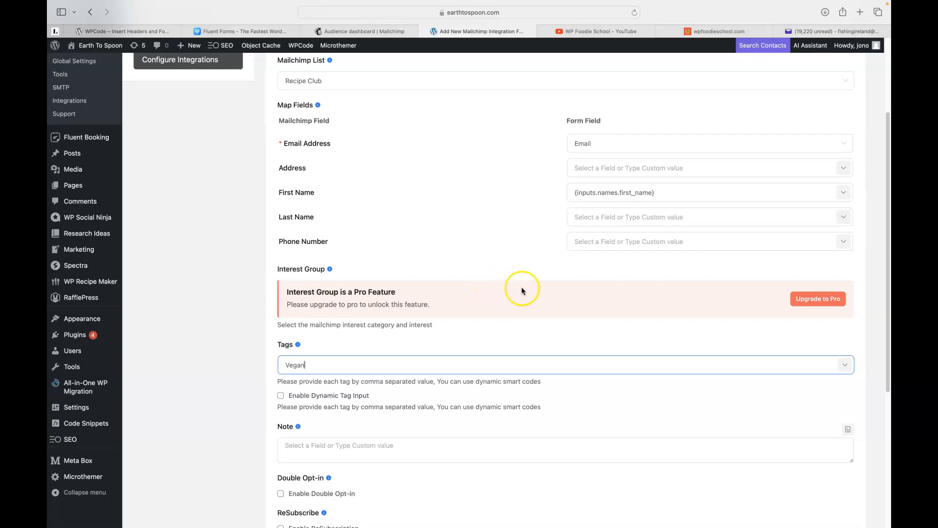
scroll(517, 284, "down", 3)
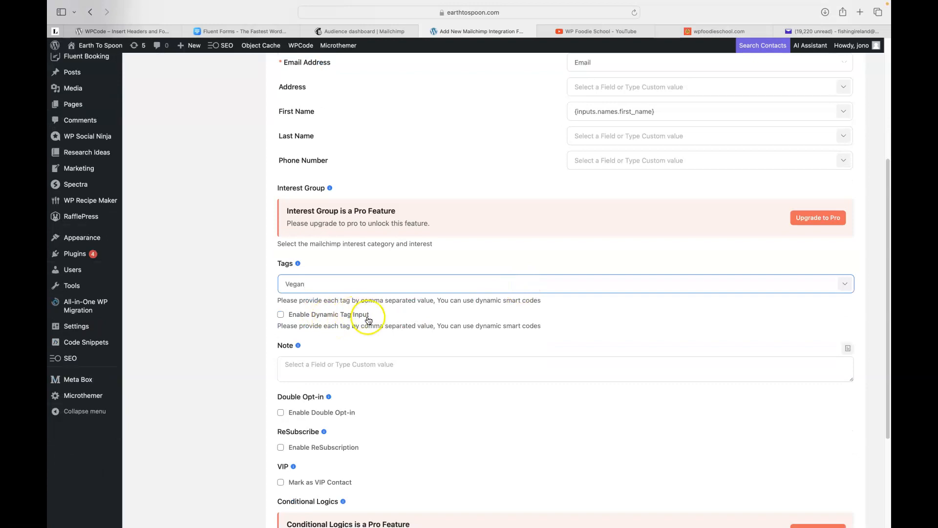
scroll(372, 322, "down", 1)
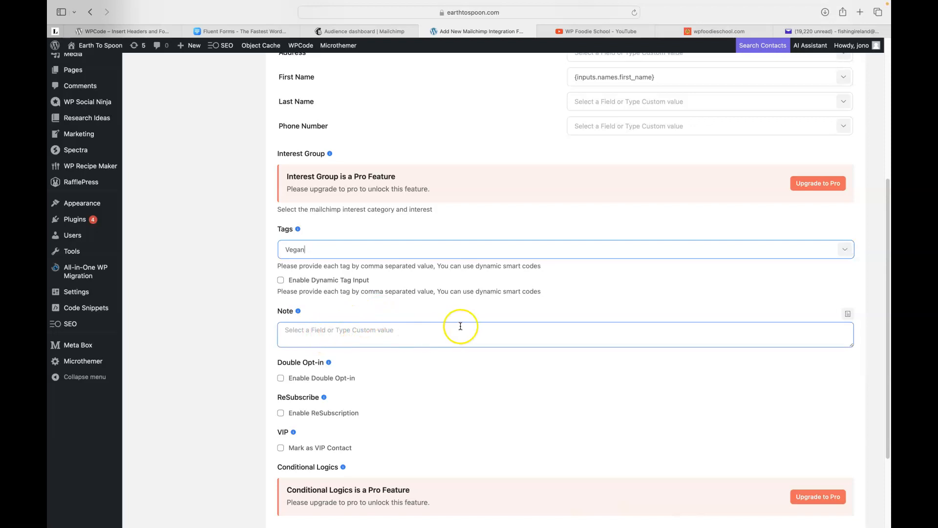
scroll(443, 326, "down", 2)
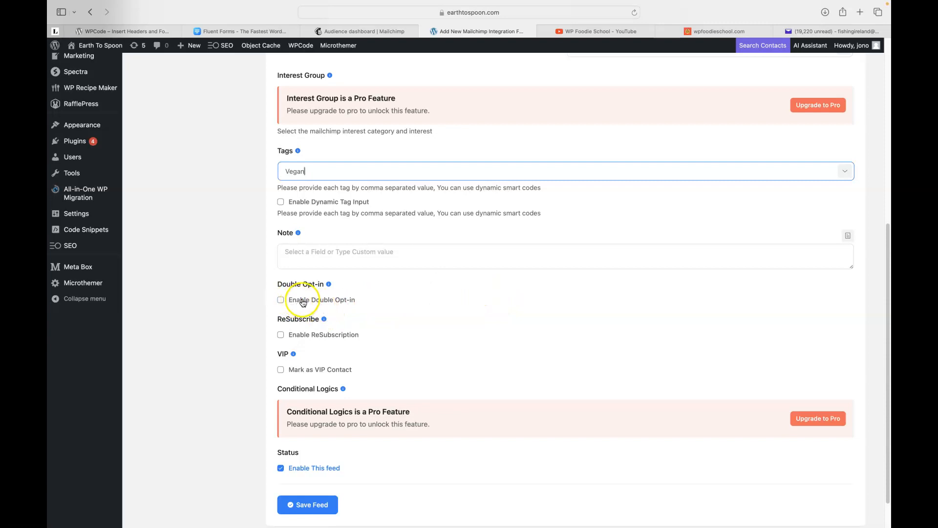
mouse_move(329, 287)
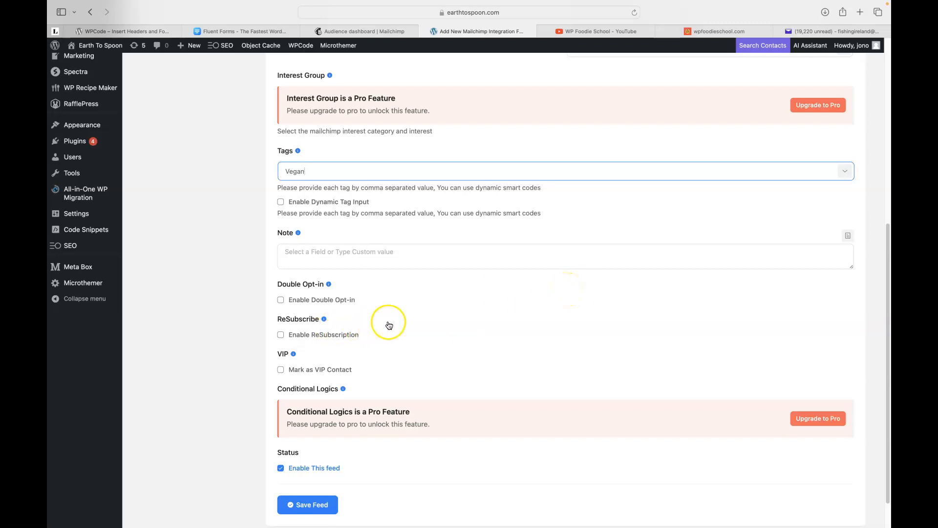
mouse_move(325, 321)
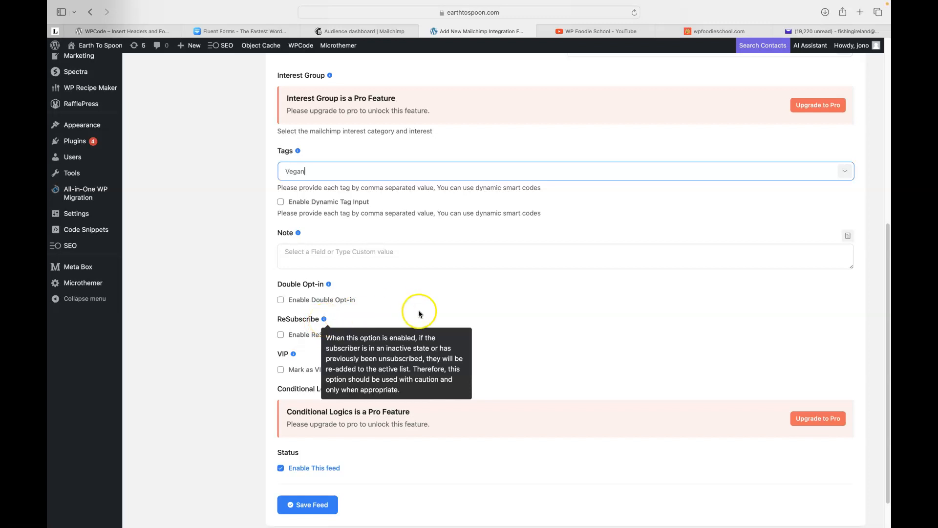
scroll(413, 313, "down", 1)
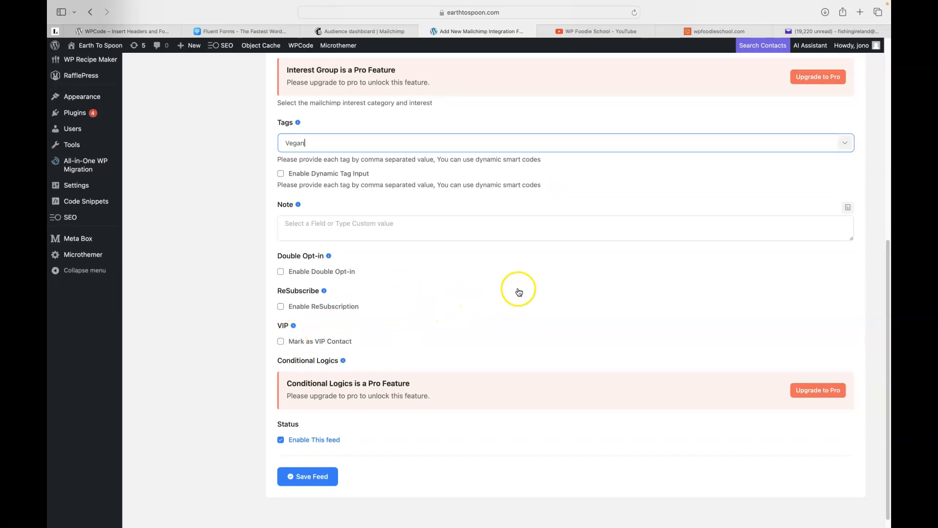
scroll(509, 289, "down", 1)
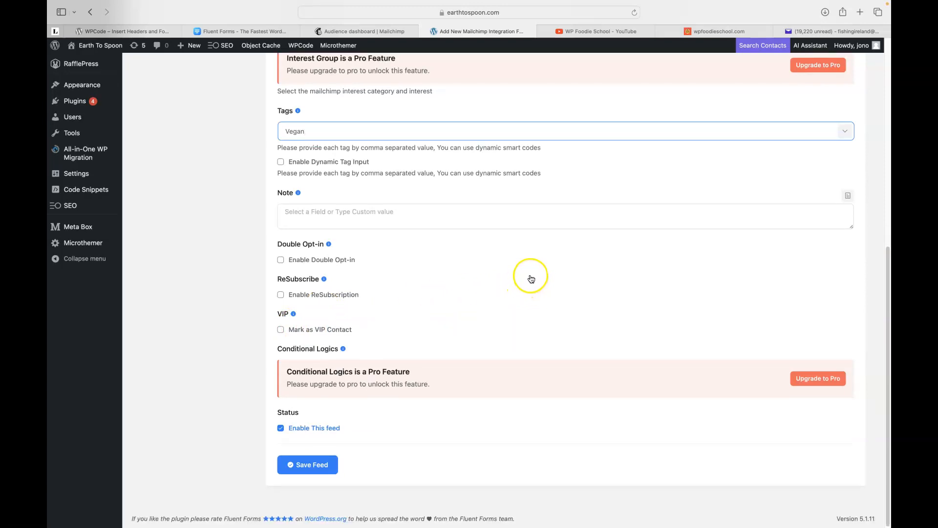
Save the Mailchimp feed and copy the form's [fluentform id="10"] shortcode.
left_click(306, 465)
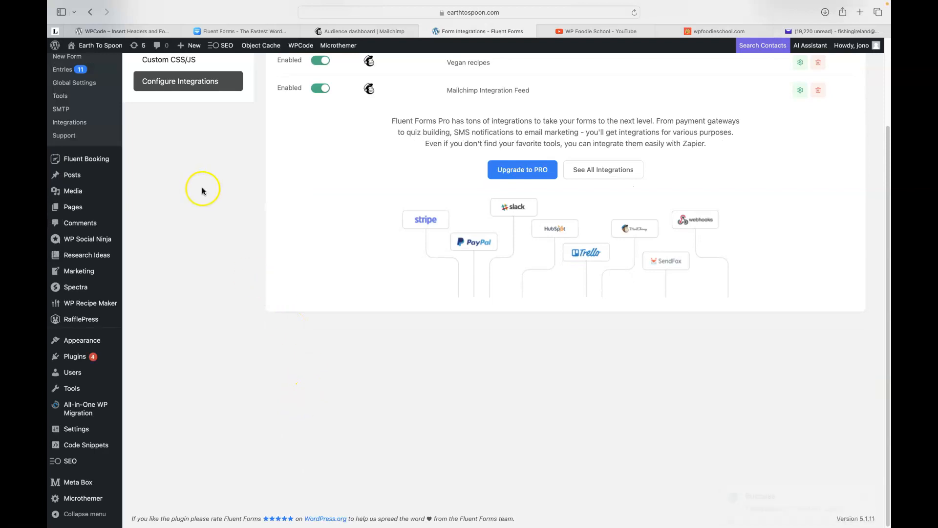
scroll(222, 211, "up", 3)
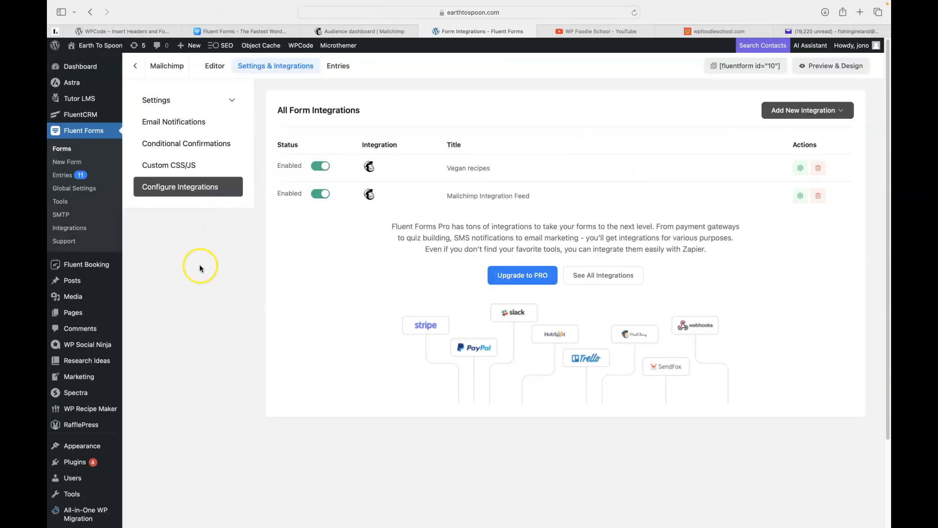
mouse_move(80, 314)
left_click(714, 67)
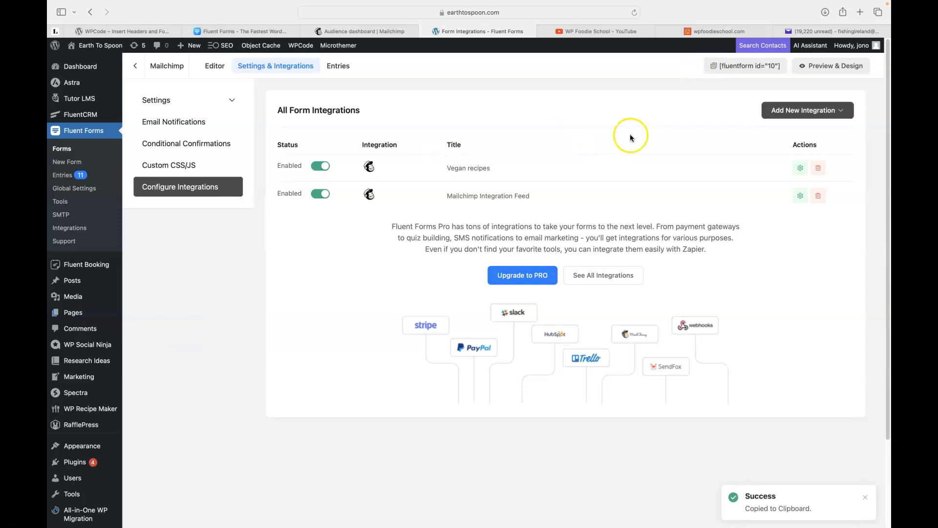
Start a new page titled 'Mailchimp test'.
mouse_move(87, 317)
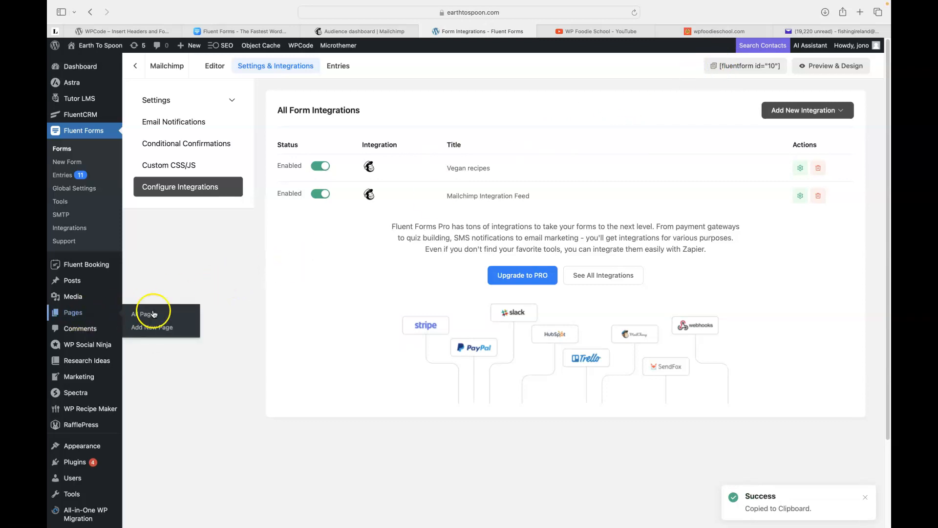
left_click(152, 328)
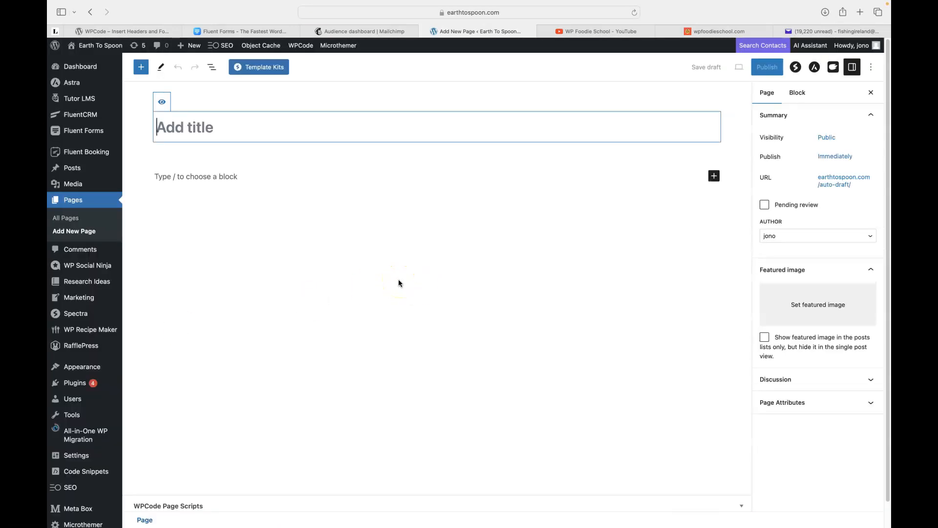
type("Mailchimp")
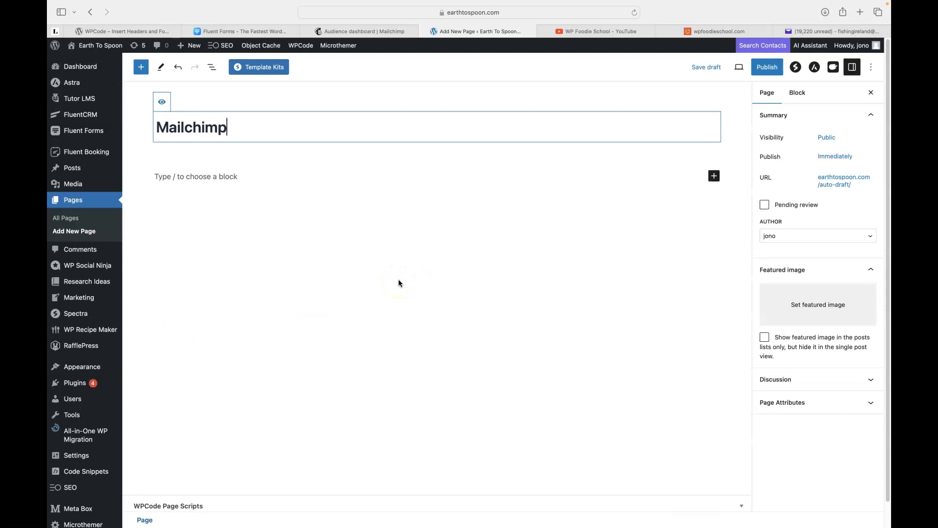
type(" test")
Add a Container with a nested Container holding a Fluent Forms block.
left_click(714, 176)
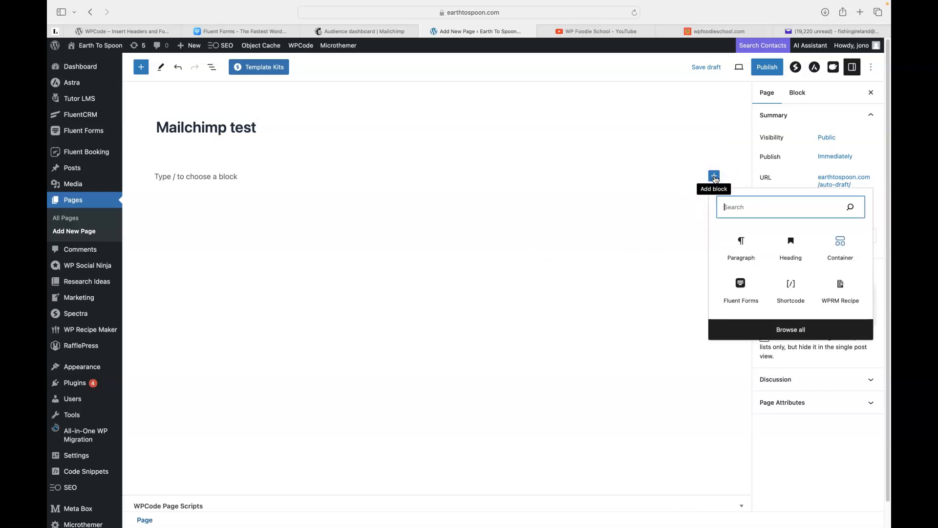
left_click(840, 245)
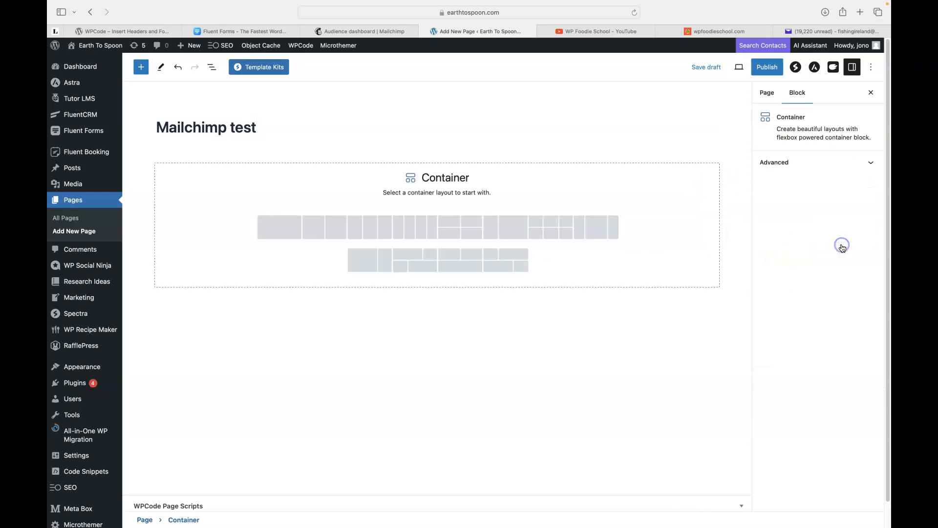
left_click(273, 227)
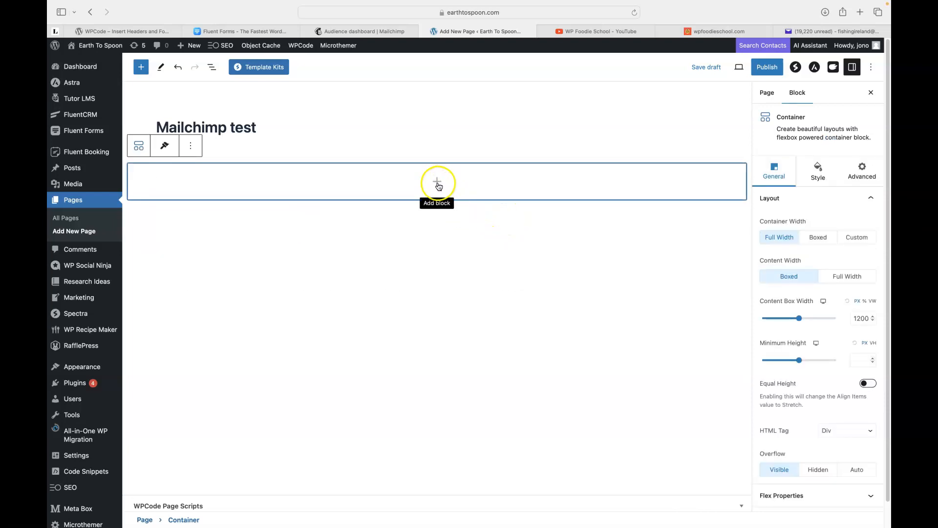
left_click(438, 187)
left_click(387, 257)
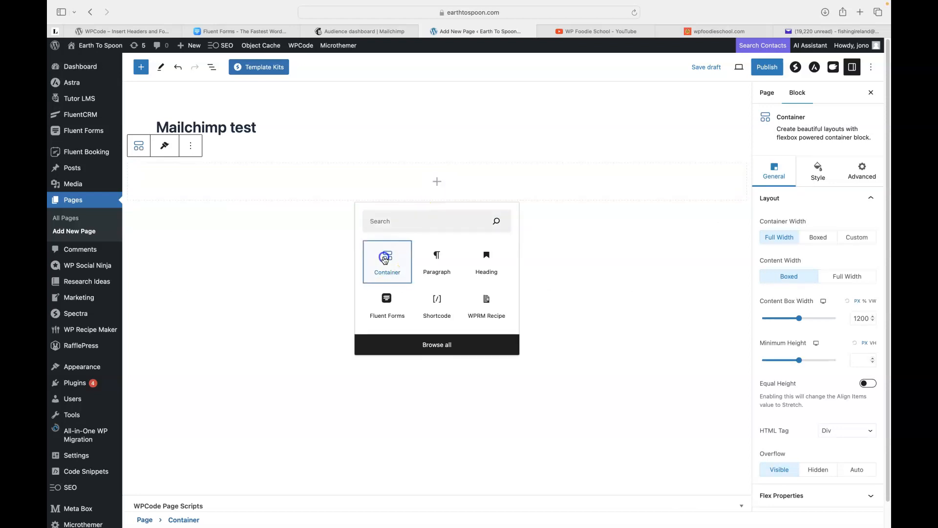
left_click(436, 187)
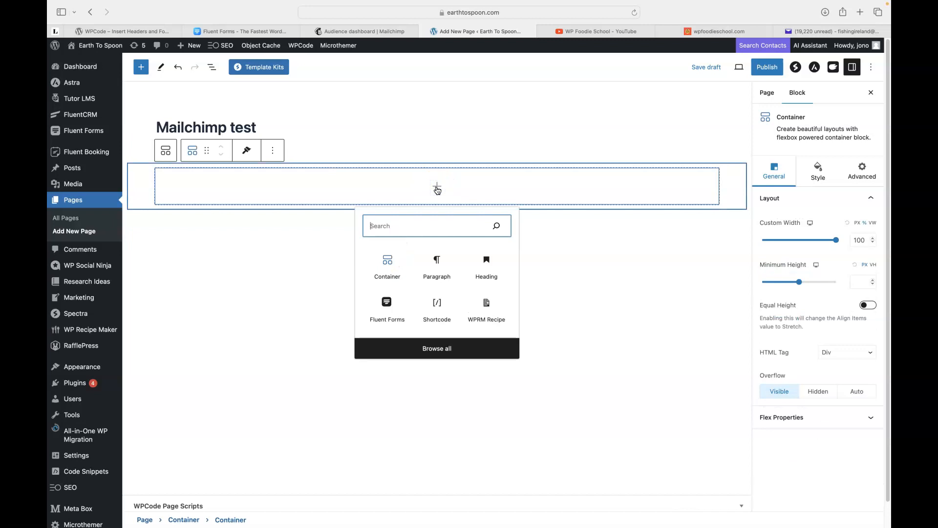
left_click(387, 303)
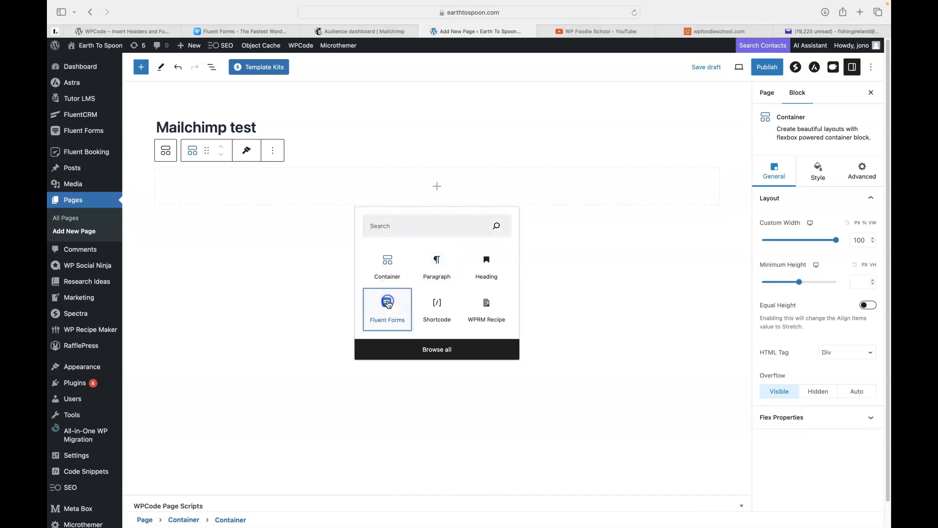
Choose the Mailchimp form in the Fluent Forms block and publish the page.
left_click(230, 225)
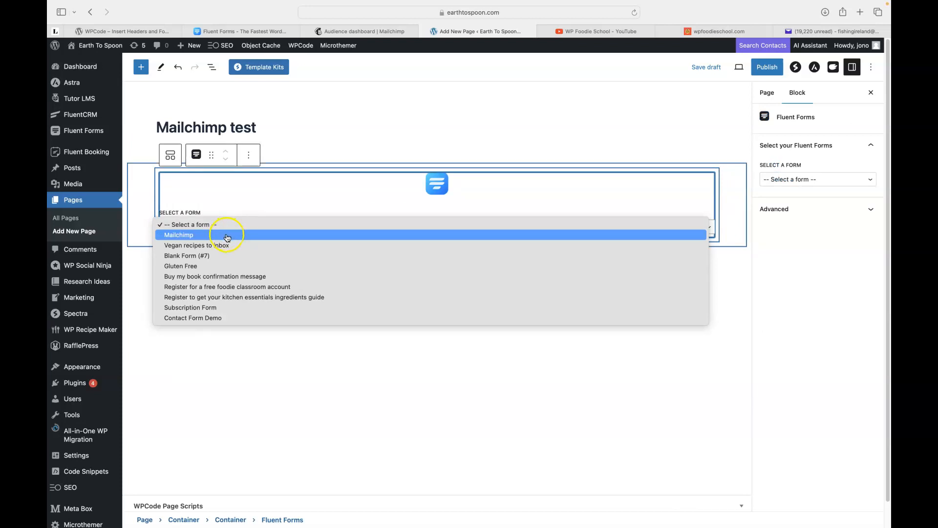
left_click(226, 237)
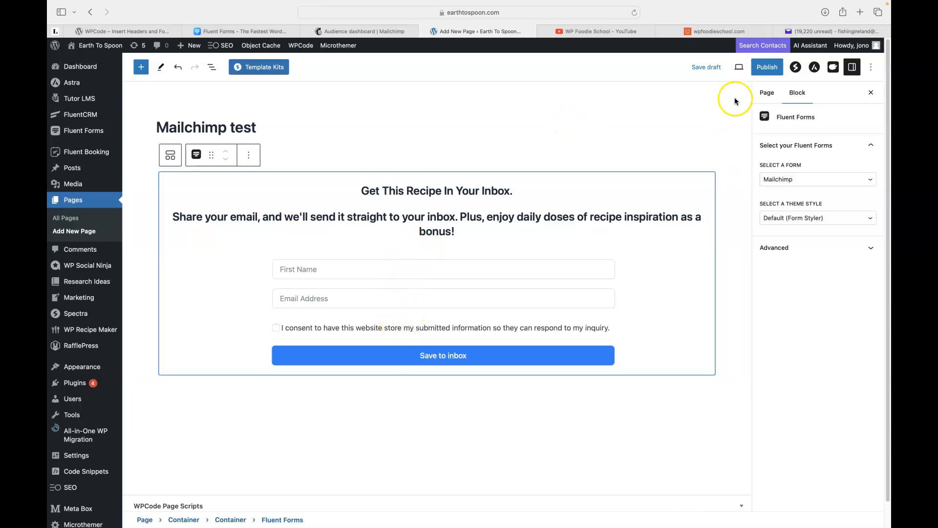
left_click(766, 74)
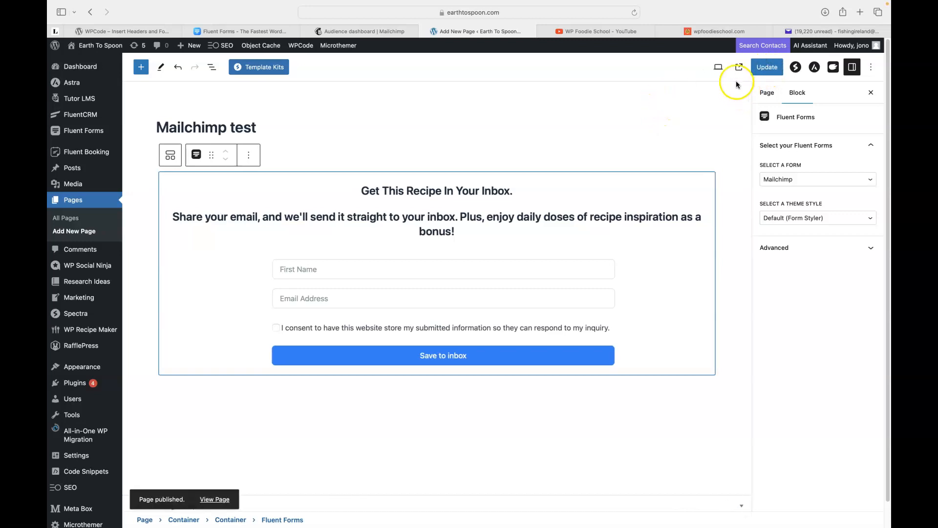
View the published page and enter a test first name and email address.
left_click(739, 72)
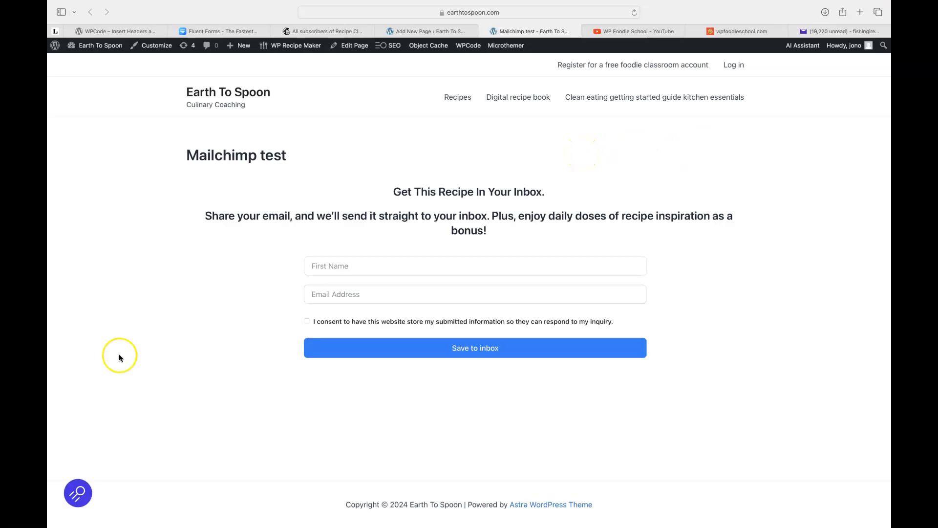
left_click(361, 269)
type("George")
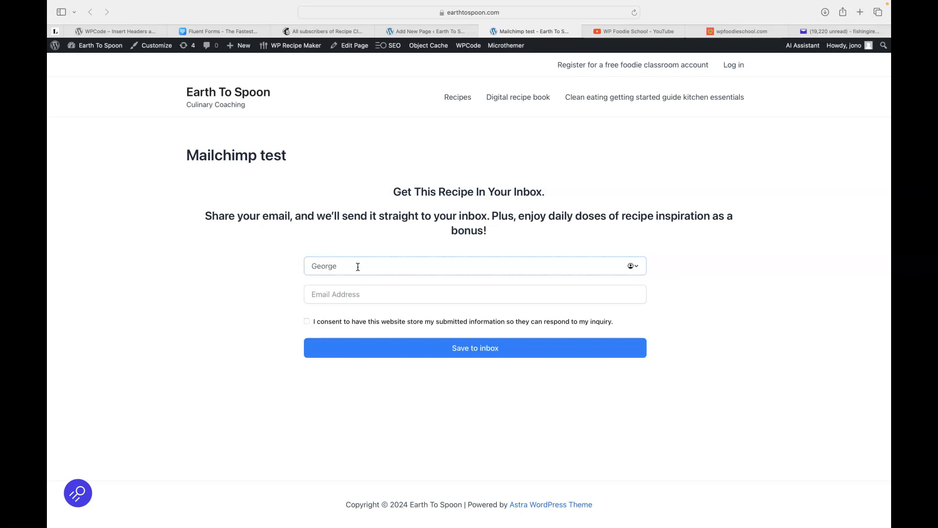
key("Tab")
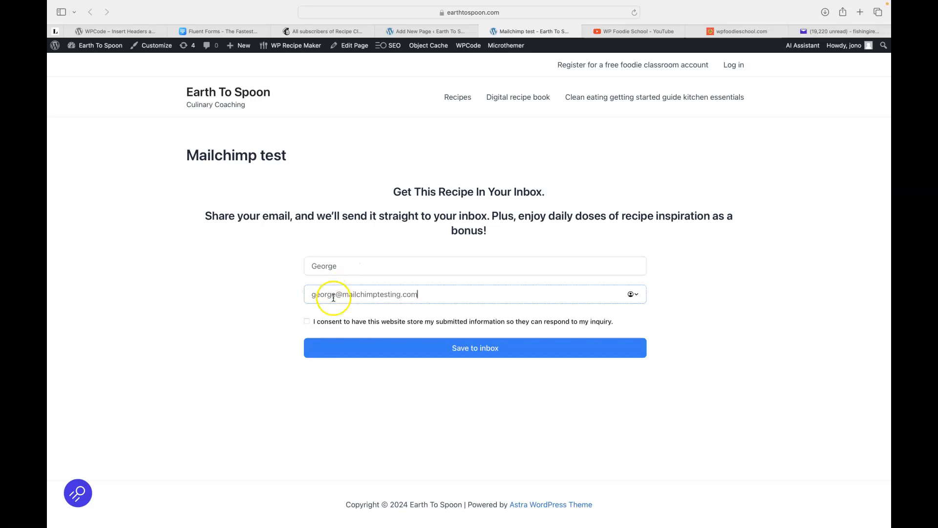
Tick the consent box, submit the signup, and switch to the Mailchimp contacts.
left_click(306, 322)
left_click(446, 352)
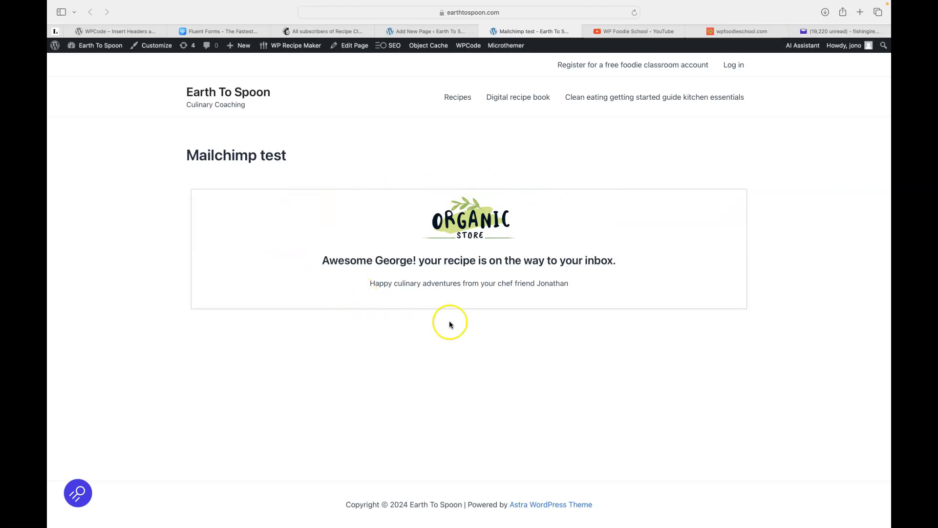
left_click(320, 31)
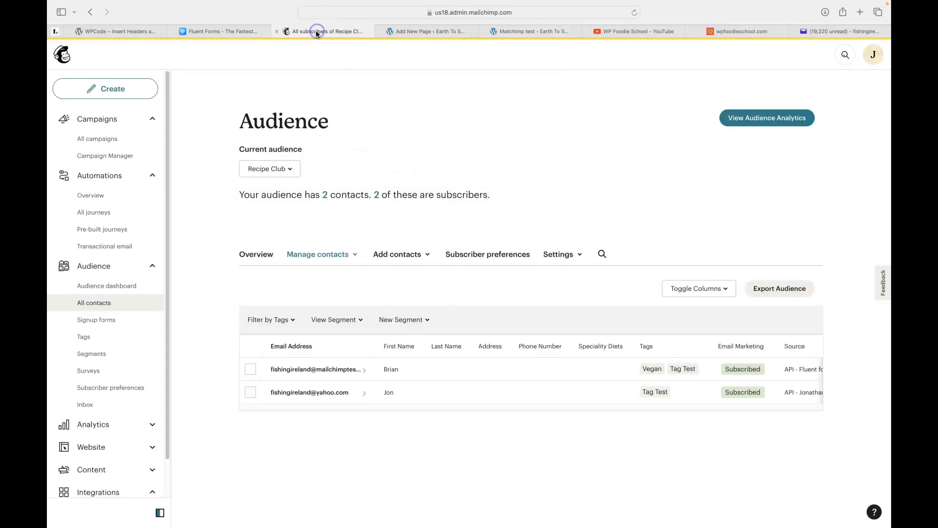
Reload the Recipe Club contacts, still 2, and return to the WordPress editor.
left_click(634, 13)
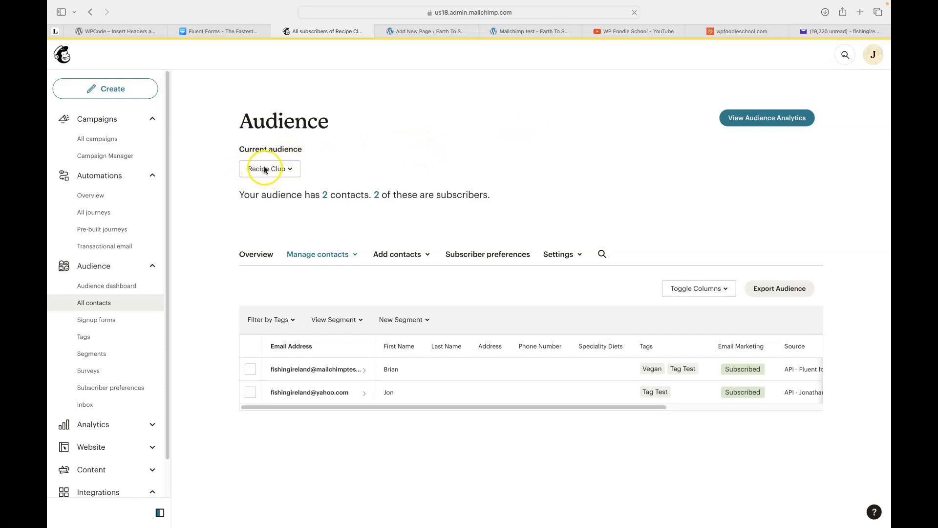
left_click(414, 32)
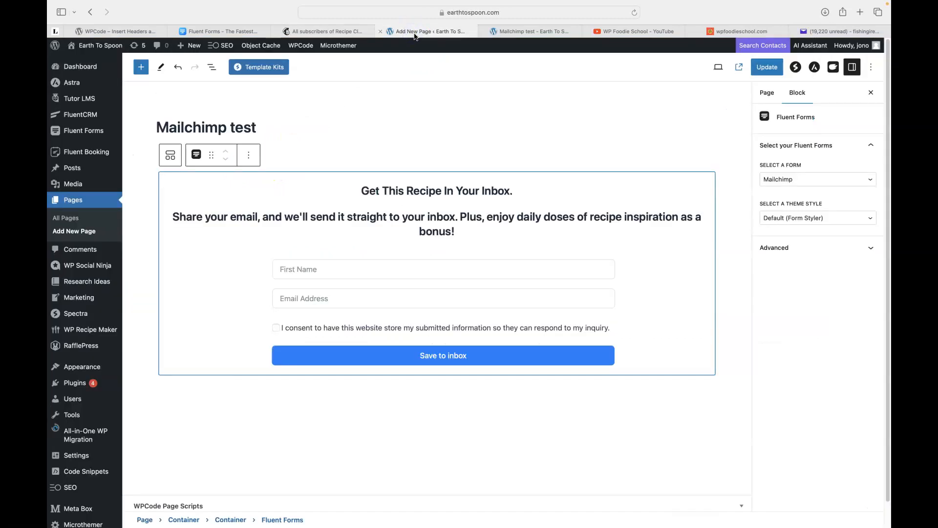
Review the Mailchimp form's Mailchimp Integration Feed settings, then switch back to the Mailchimp audience.
mouse_move(80, 130)
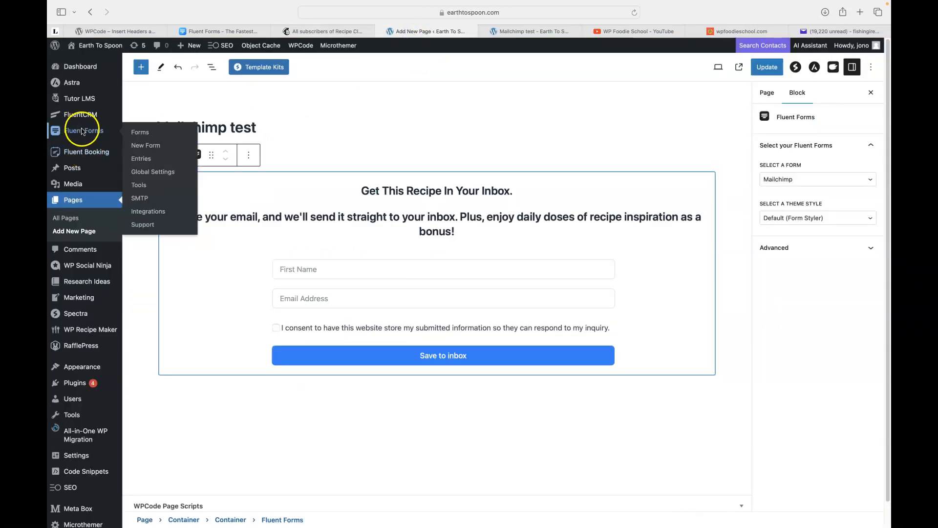
left_click(141, 133)
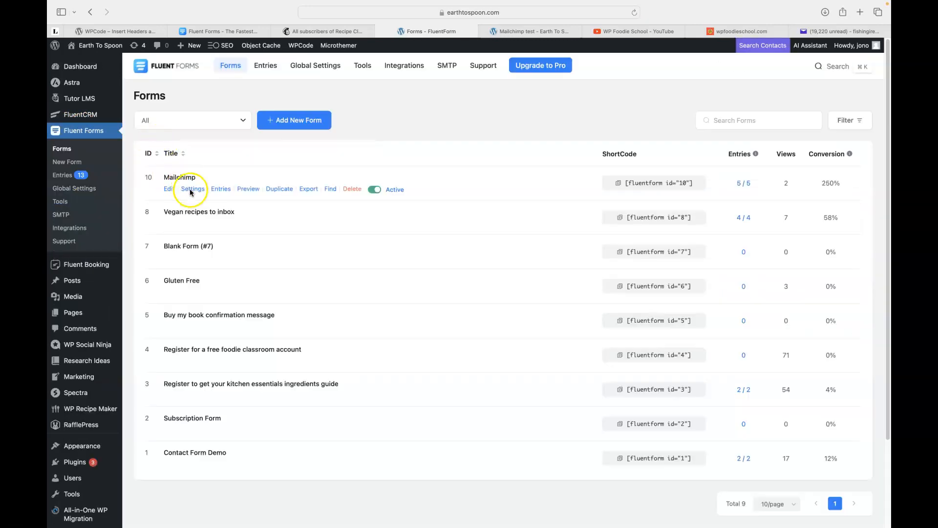
left_click(192, 189)
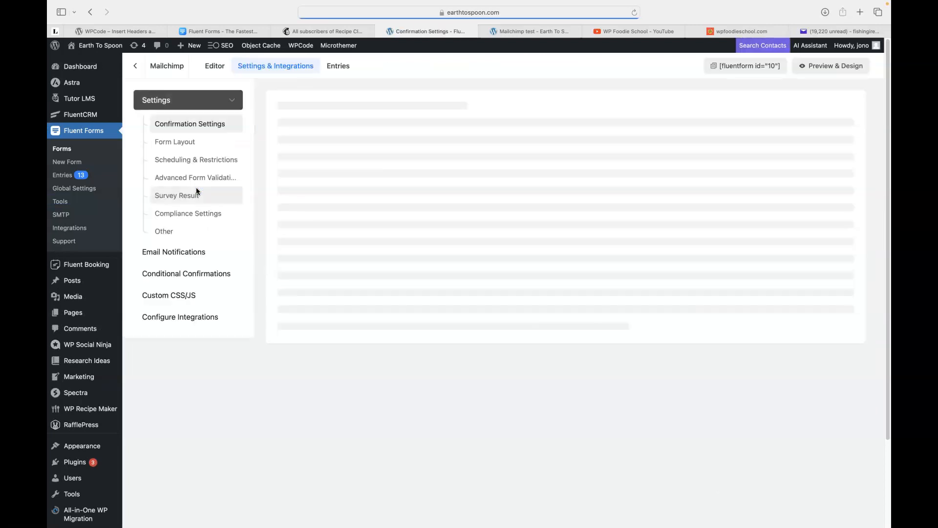
left_click(186, 318)
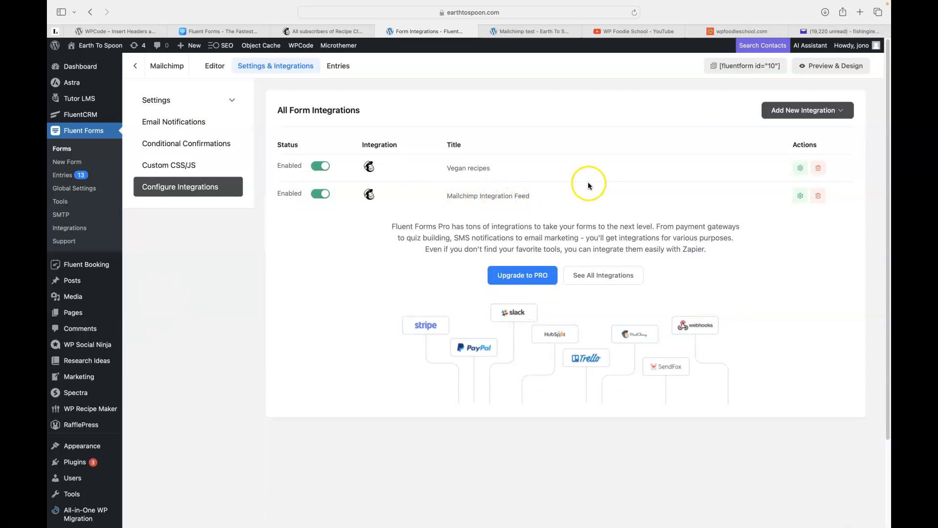
left_click(800, 196)
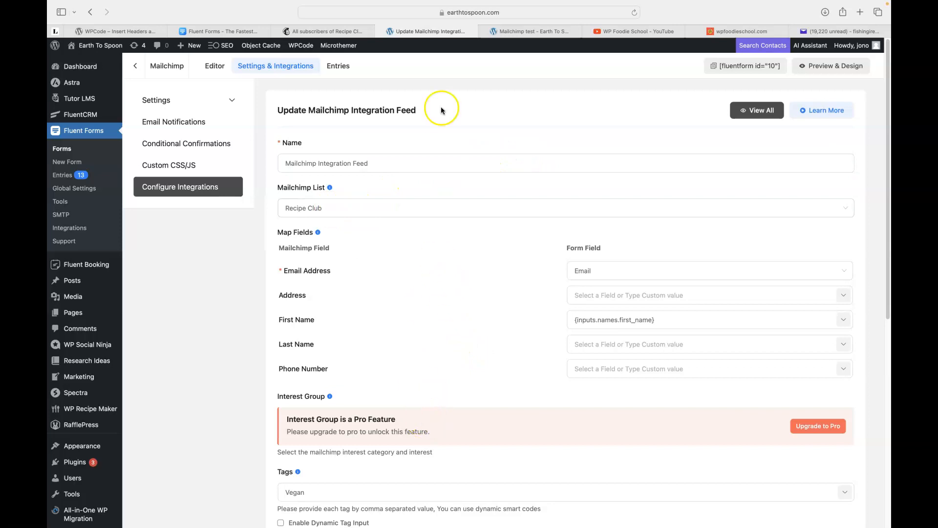
left_click(315, 31)
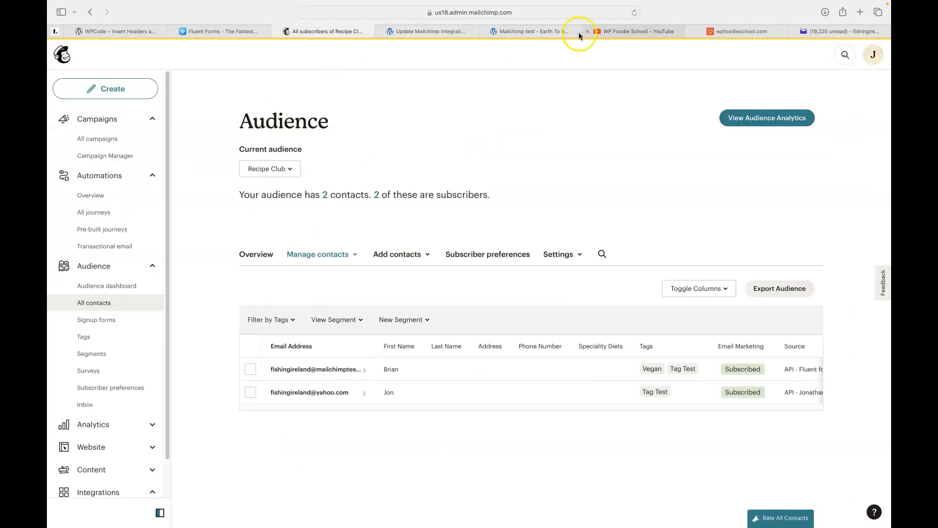
Reload Recipe Club to show 3 contacts, then scroll the feed settings.
left_click(634, 13)
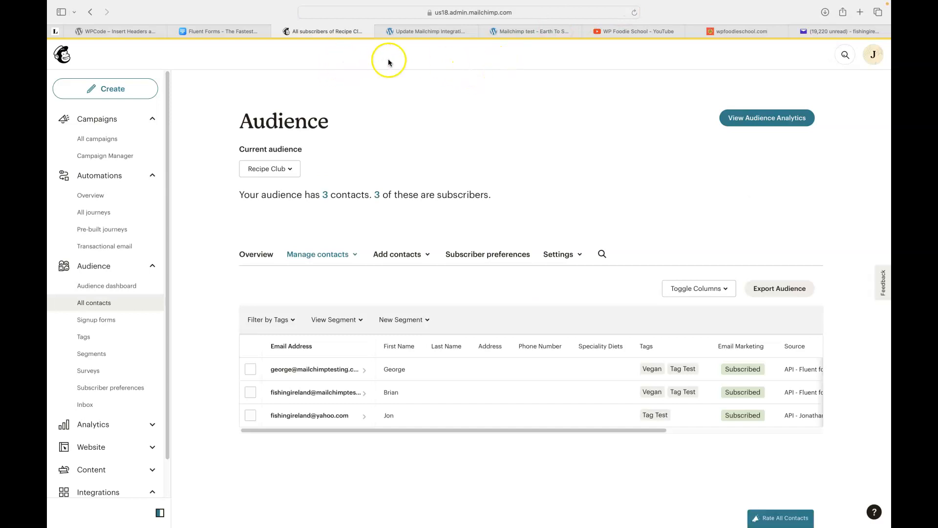
left_click(416, 33)
scroll(455, 250, "down", 3)
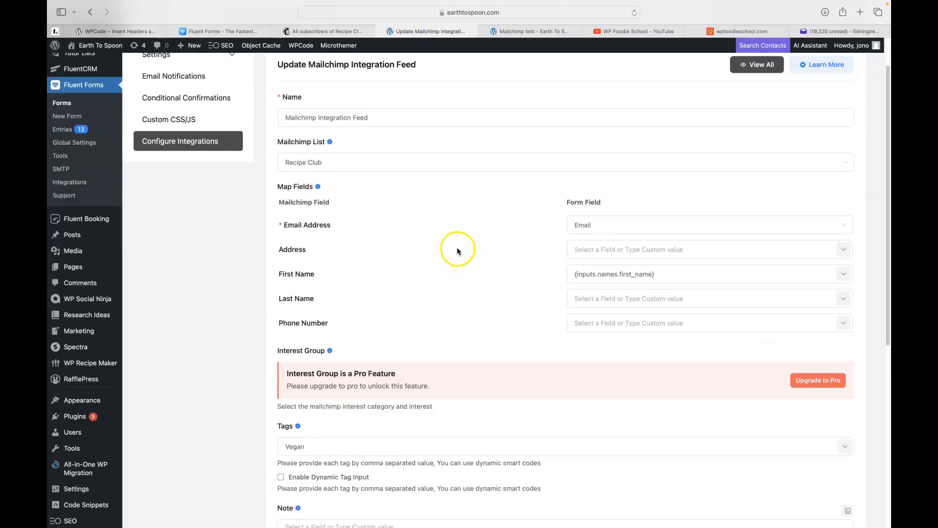
Check the feed's Vegan tag field, then return to the Mailchimp contacts list.
left_click(298, 393)
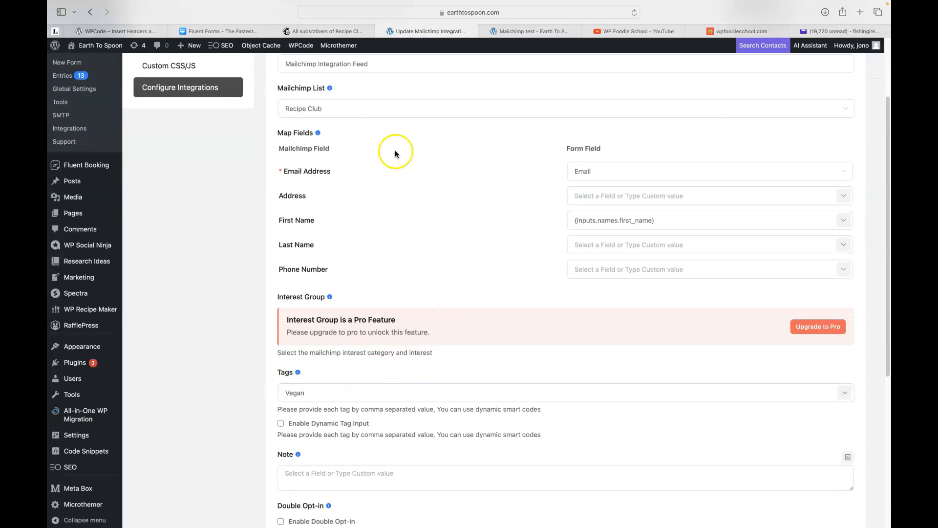
left_click(316, 33)
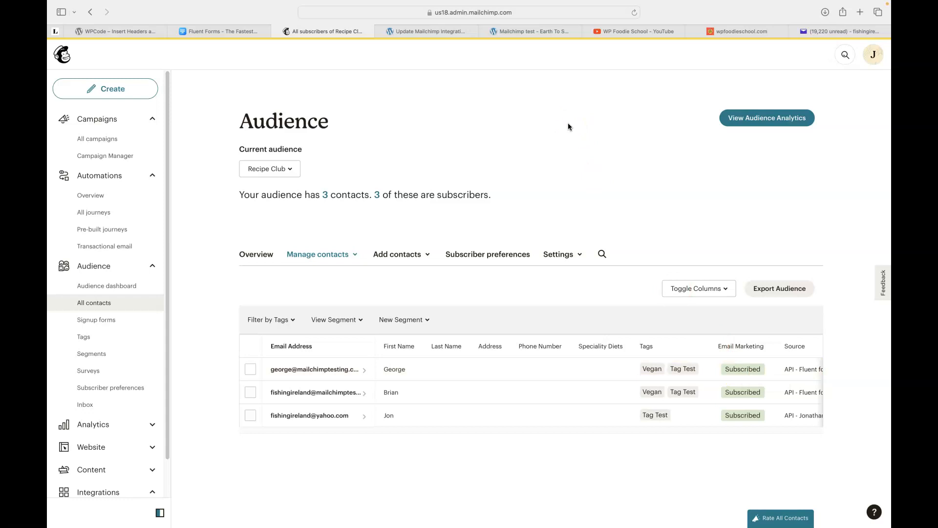
Switch to the WPCode – Insert Headers and Footers plugin page tab.
left_click(102, 31)
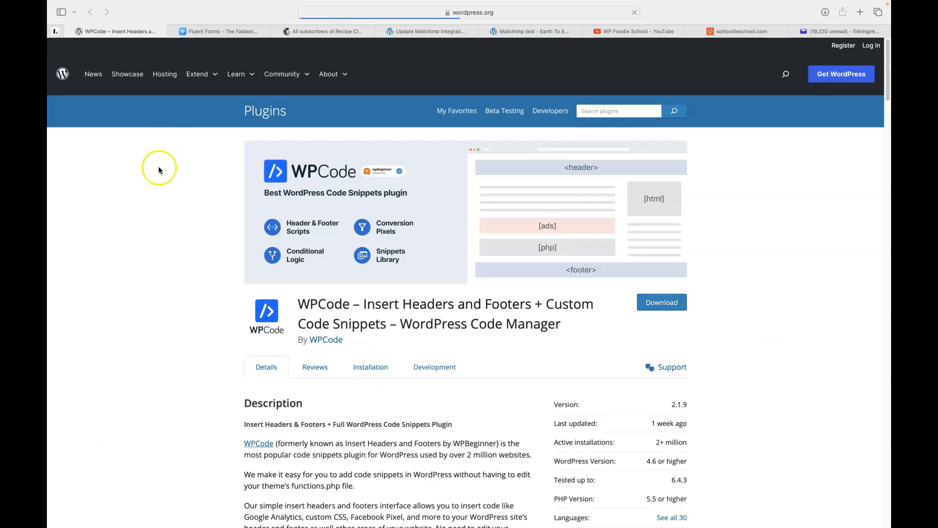